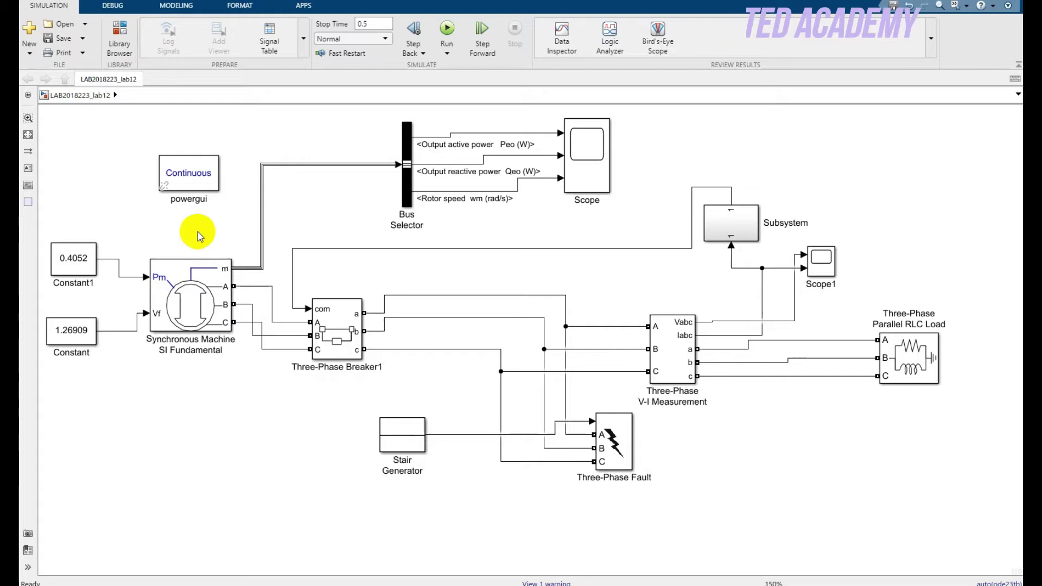
# Step: Point out the synchronous machine and its inputs: the 0.4052 mechanical power and 1.26909 field voltage constants
pyautogui.click(187, 345)
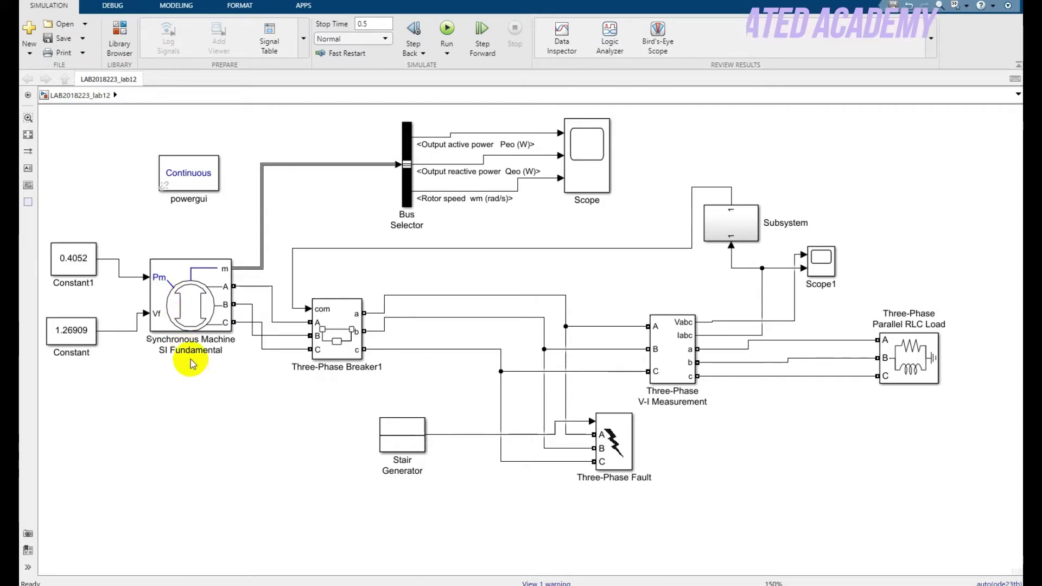
pyautogui.click(85, 258)
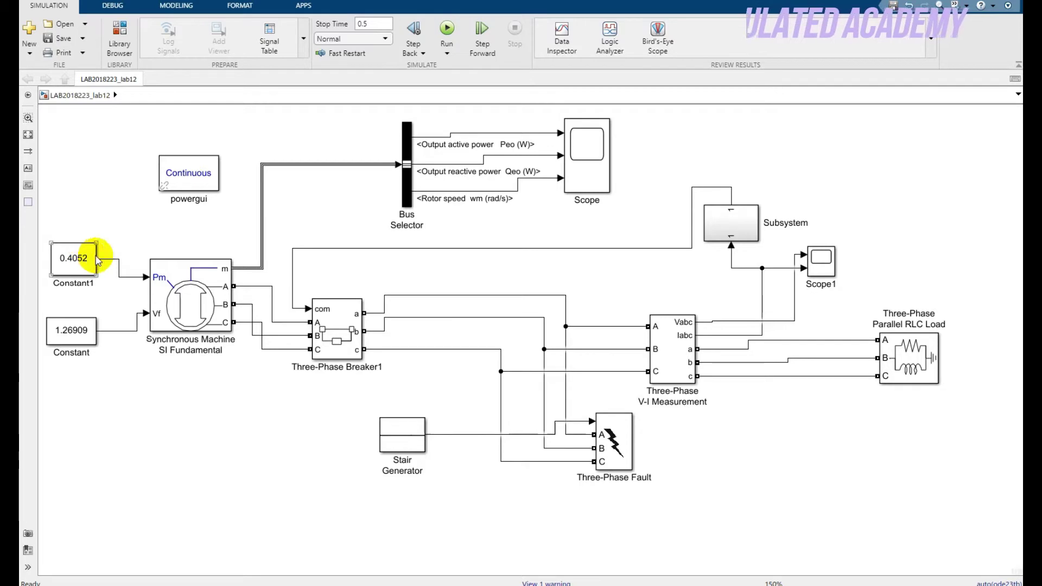
pyautogui.click(158, 283)
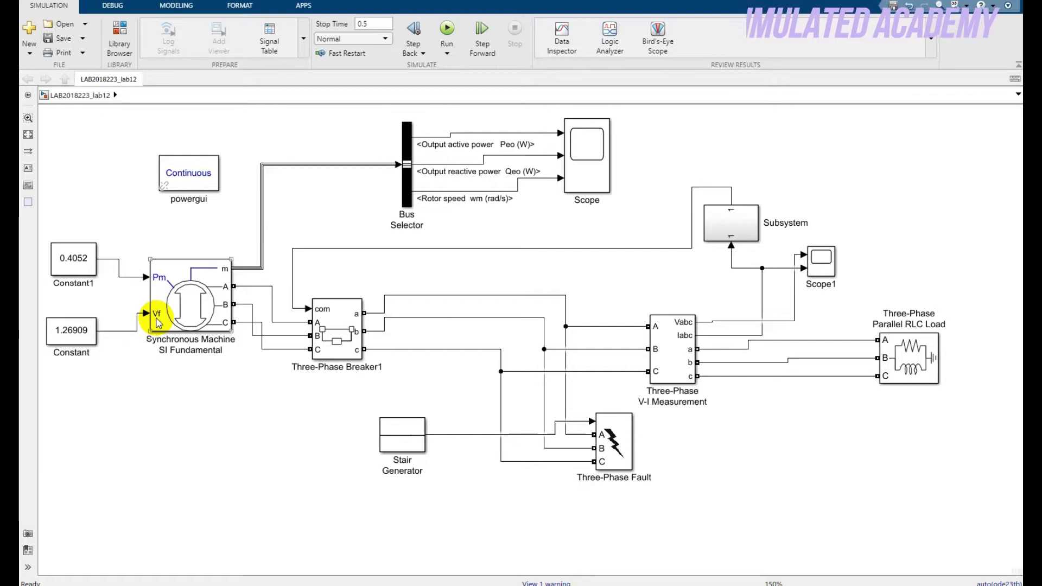
pyautogui.click(77, 263)
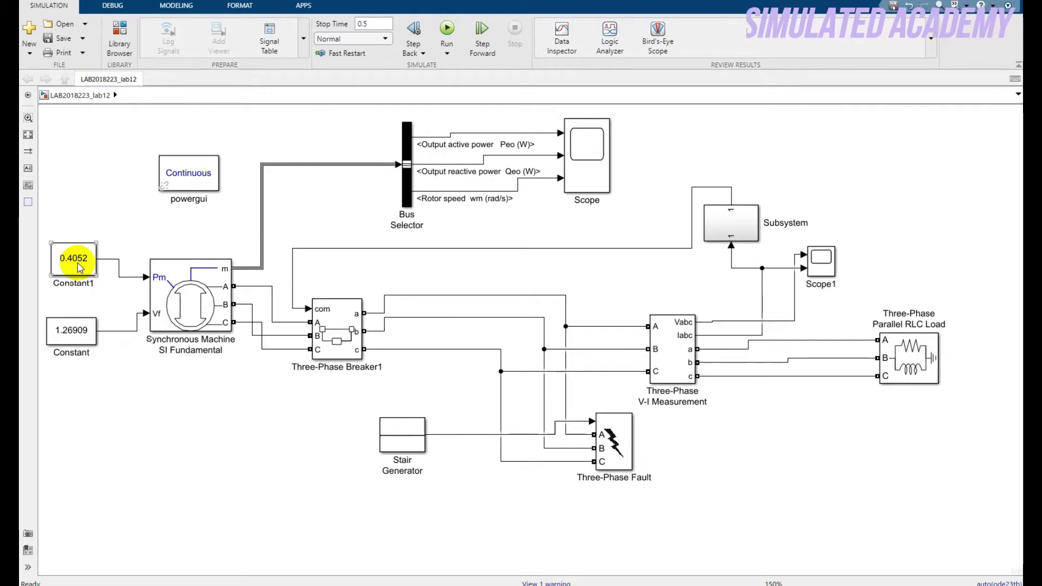
pyautogui.click(69, 338)
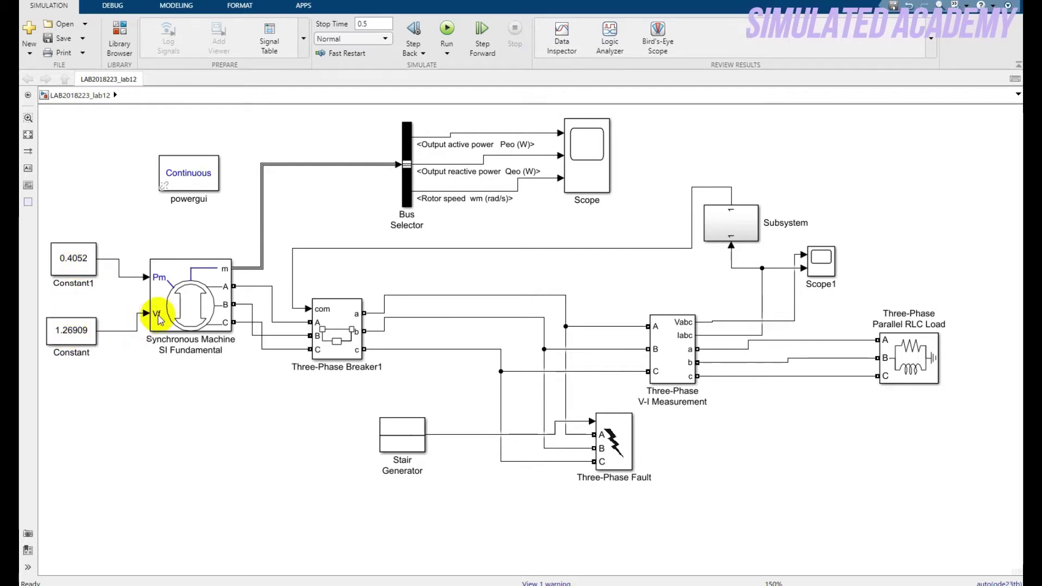
# Step: Open the Synchronous Machine parameters, review the nominal power ratings, then view its PV load-flow settings
pyautogui.click(191, 295)
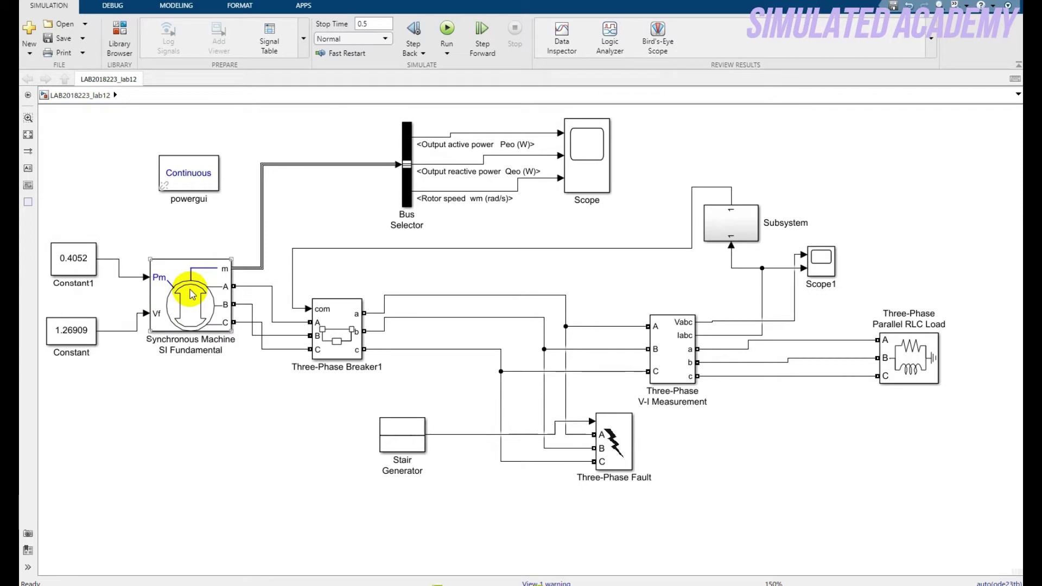
pyautogui.doubleClick(191, 295)
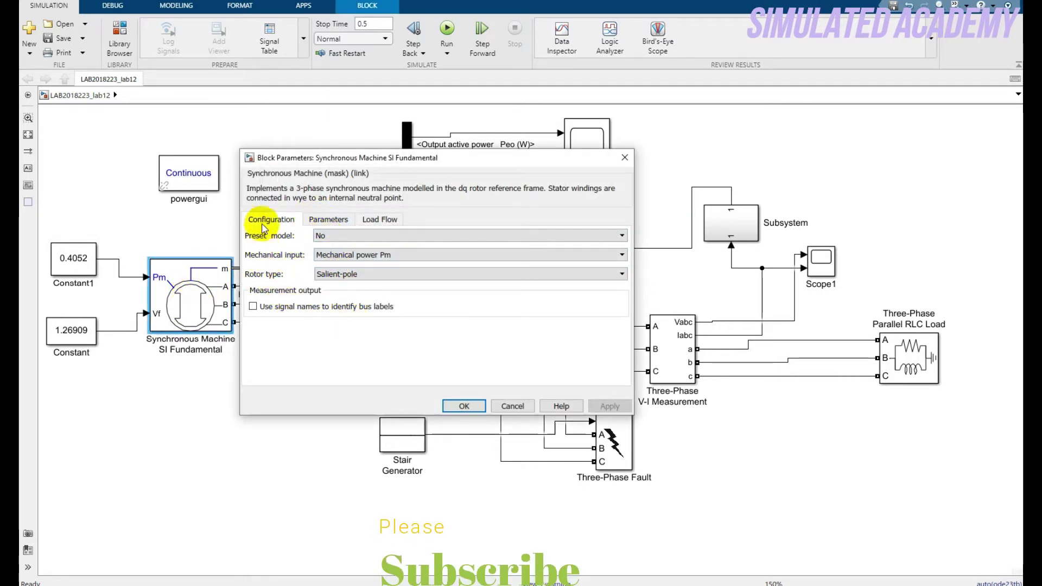
pyautogui.click(327, 218)
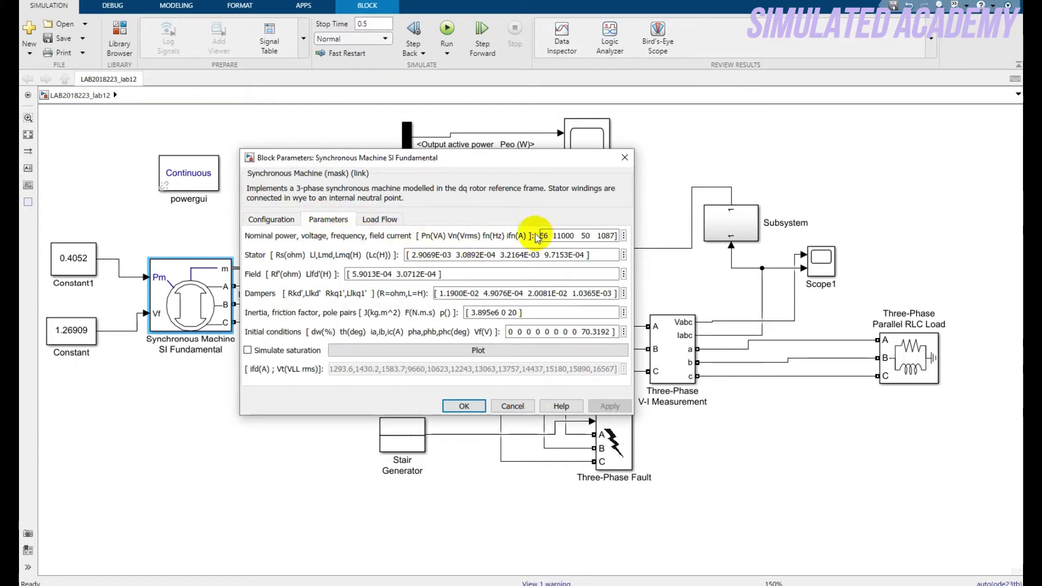
pyautogui.tripleClick(563, 237)
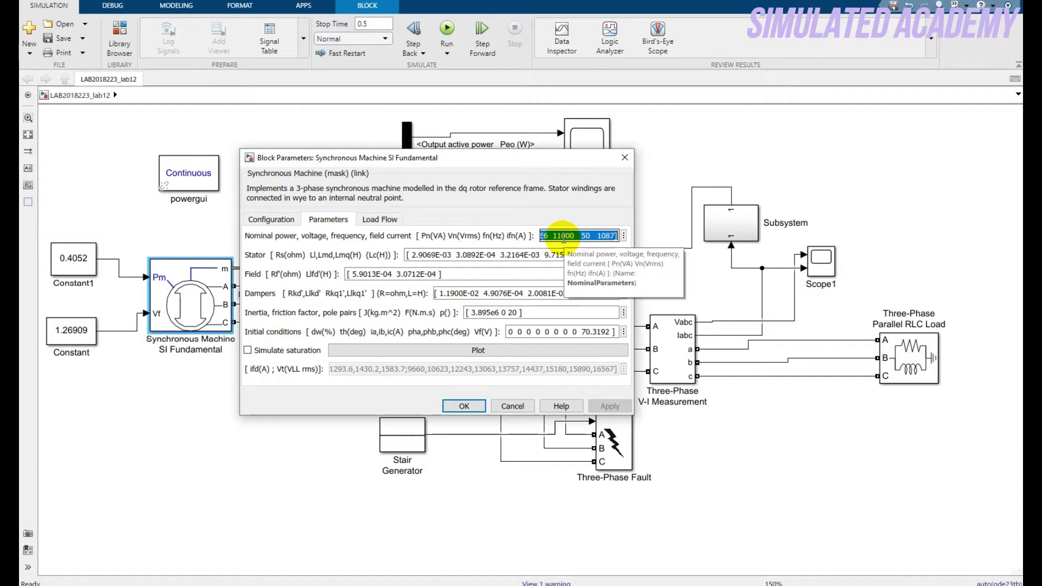
pyautogui.click(564, 237)
pyautogui.press('Home')
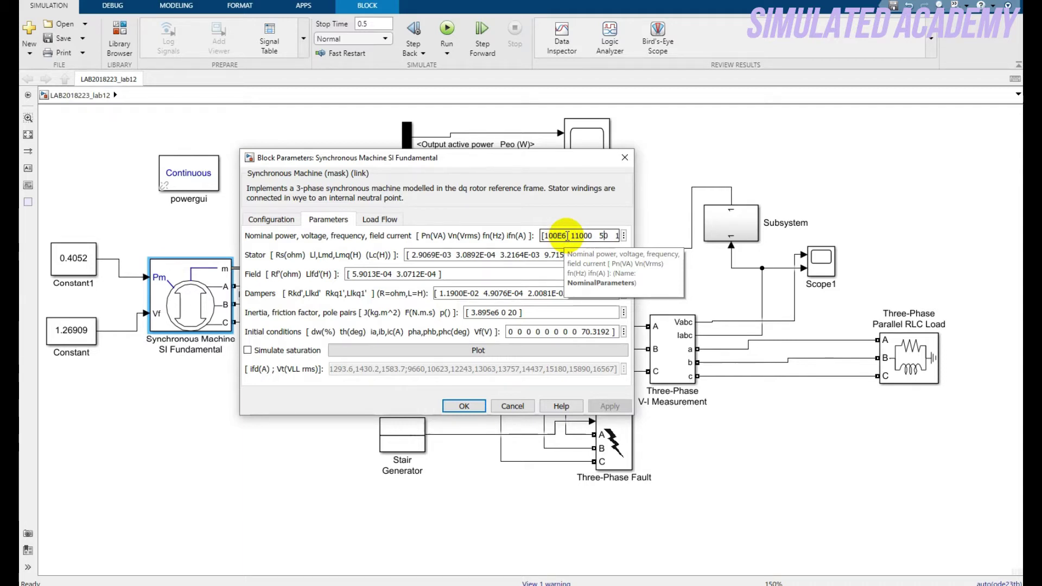
pyautogui.press('Right')
pyautogui.press('Right')
pyautogui.press('Right')
pyautogui.press('Right')
pyautogui.press('Right')
pyautogui.press('Right')
pyautogui.press('Right')
pyautogui.press('Right')
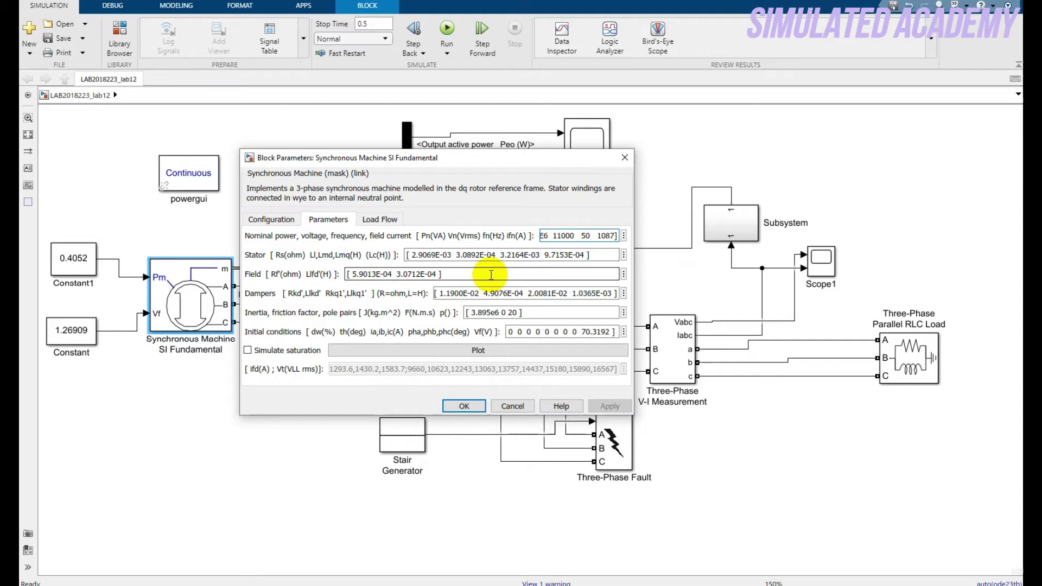
pyautogui.click(386, 220)
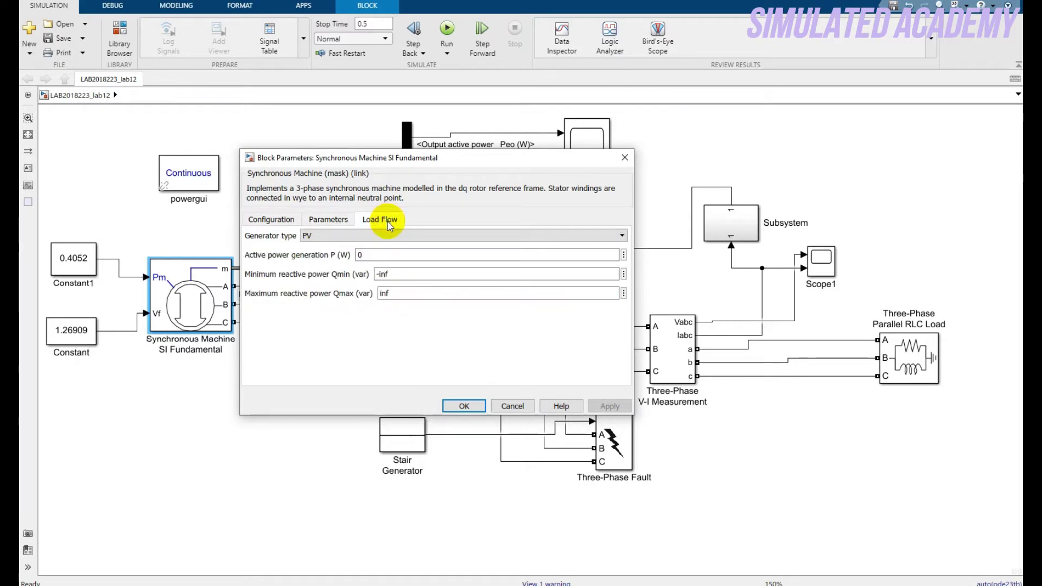
# Step: Close the machine dialog, review Three-Phase Breaker1's external switching settings, and point out the measurement output
pyautogui.click(465, 406)
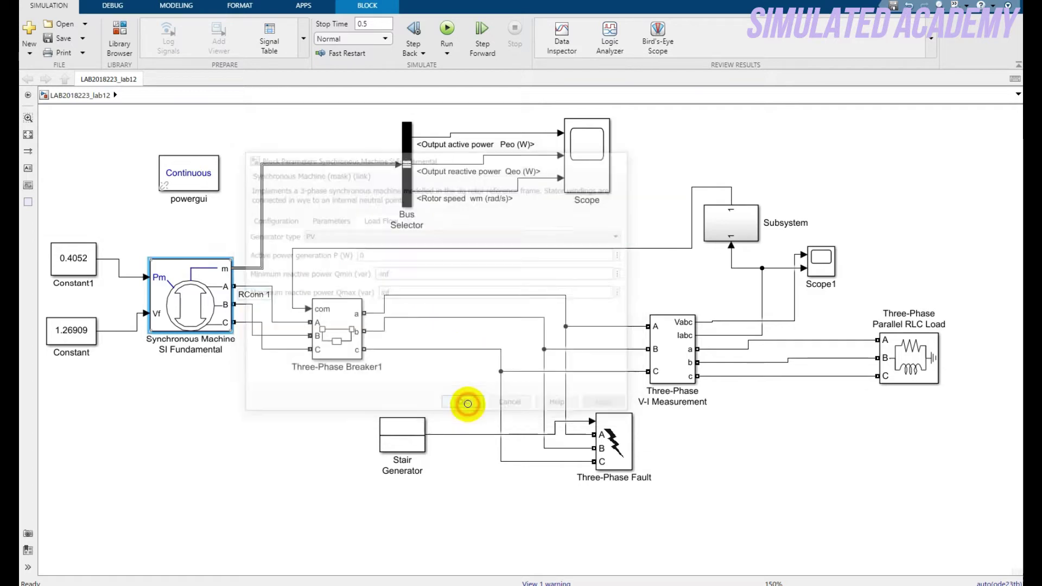
pyautogui.doubleClick(334, 334)
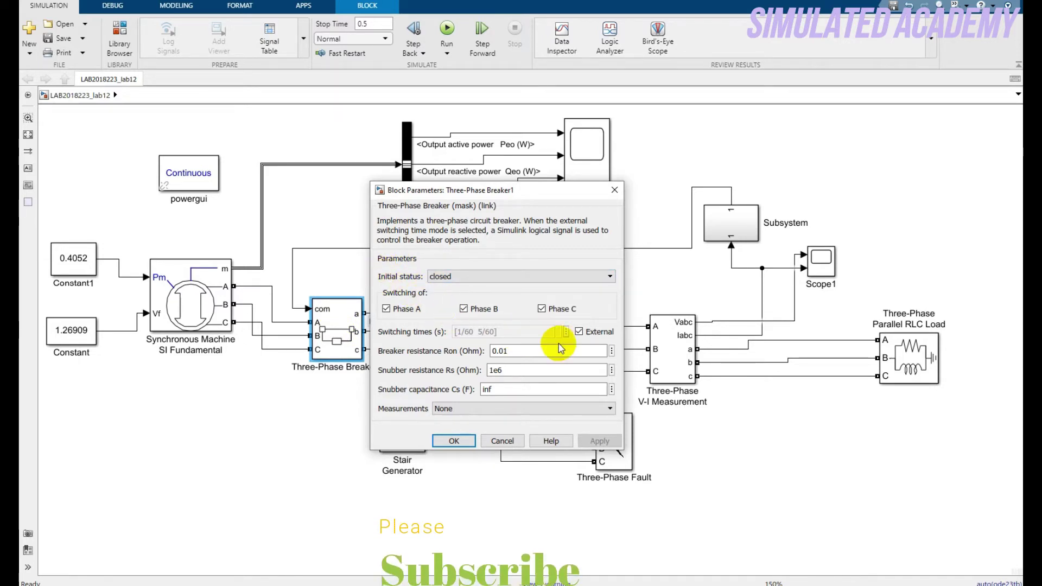
pyautogui.click(454, 441)
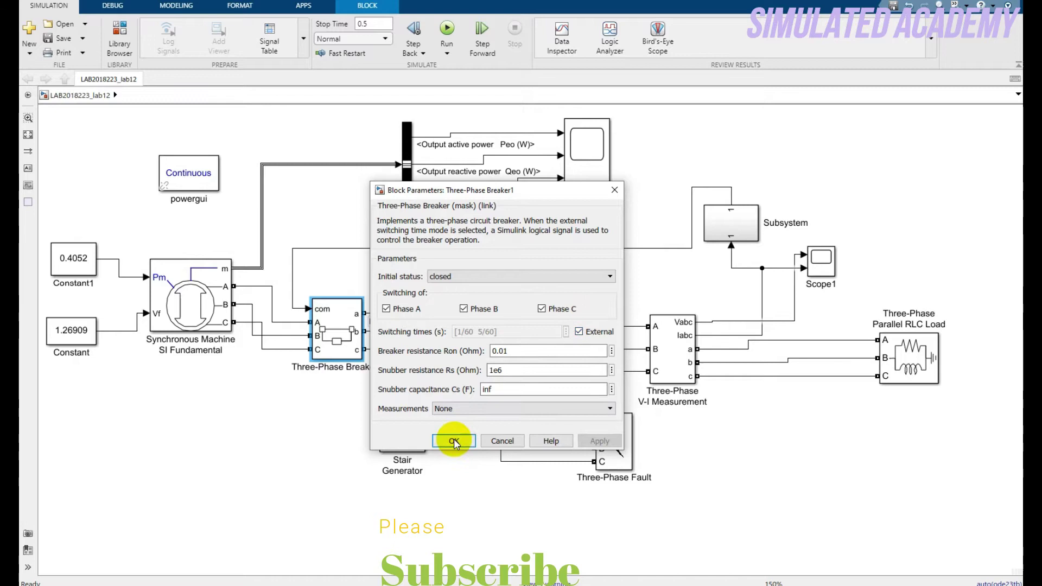
pyautogui.click(461, 464)
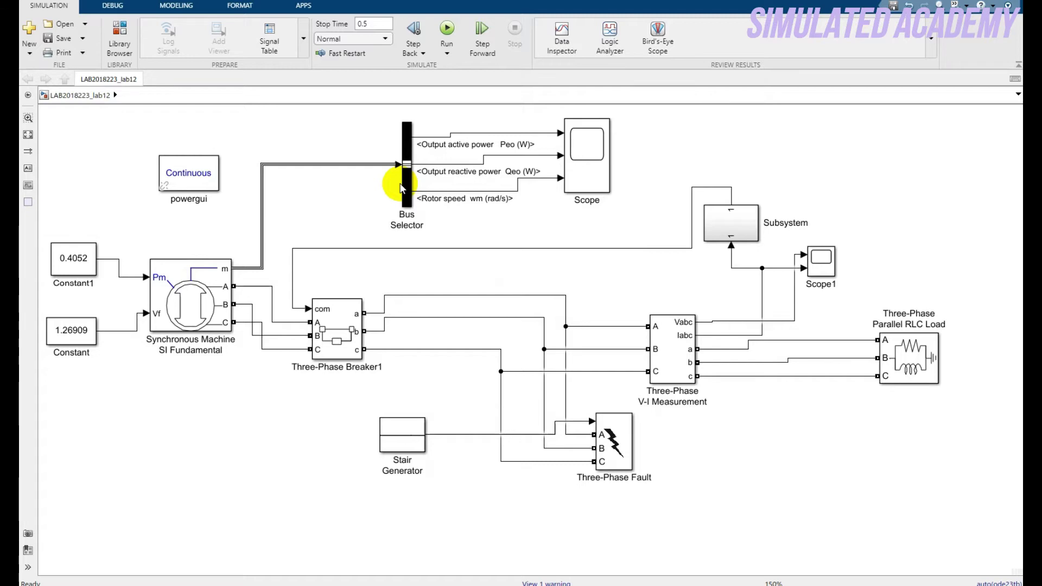
pyautogui.click(211, 273)
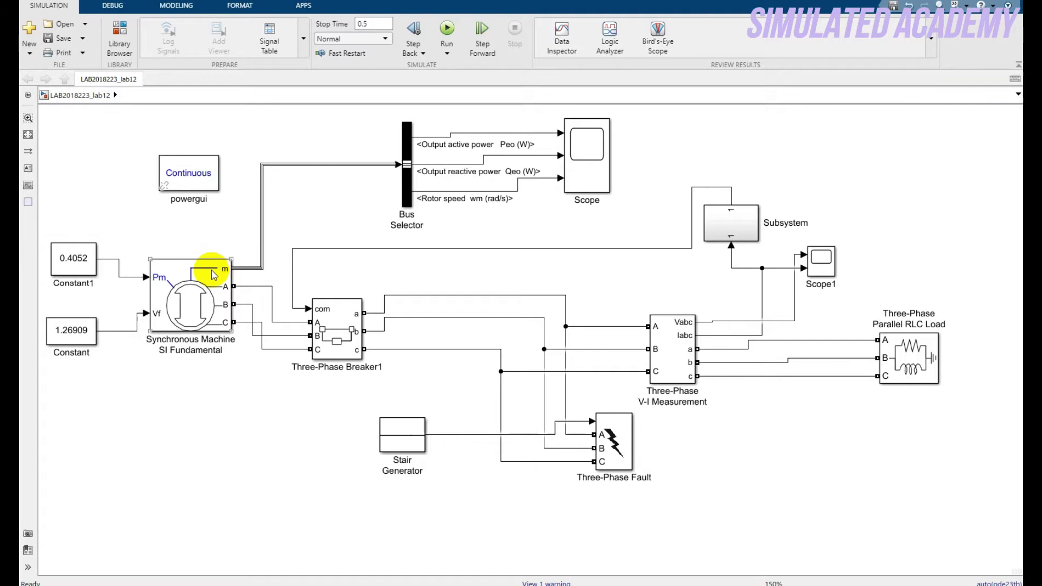
# Step: Add Load angle delta to the Bus Selector outputs, then remove it, keeping Peo, Qeo and wm
pyautogui.click(404, 191)
pyautogui.doubleClick(405, 191)
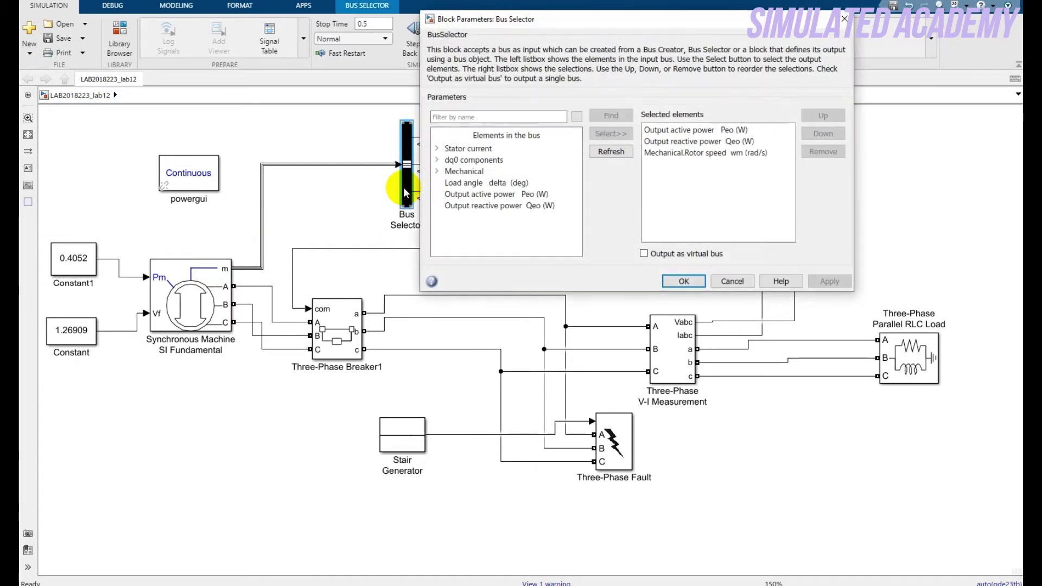
pyautogui.click(470, 186)
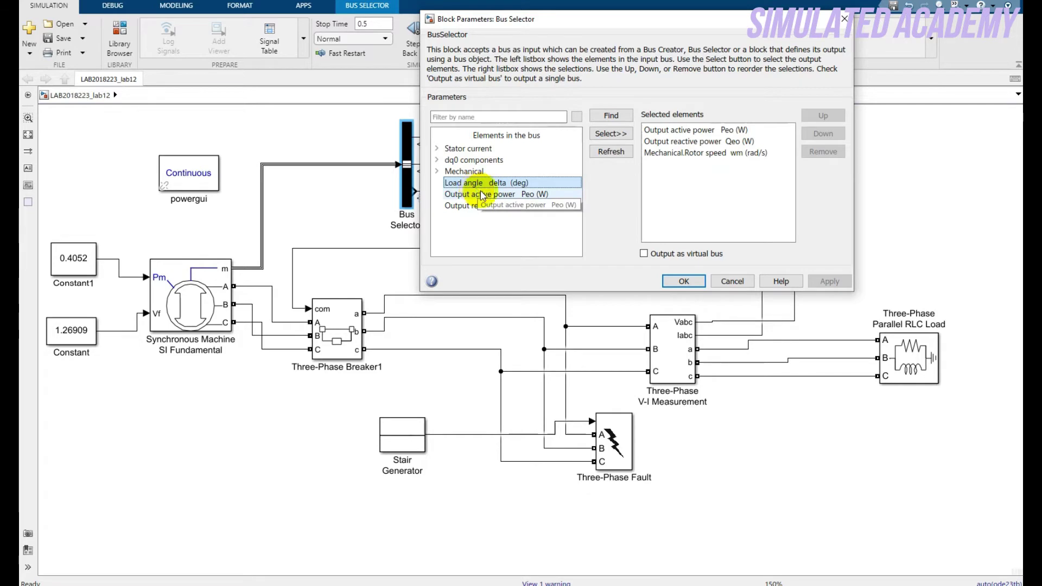
pyautogui.click(609, 134)
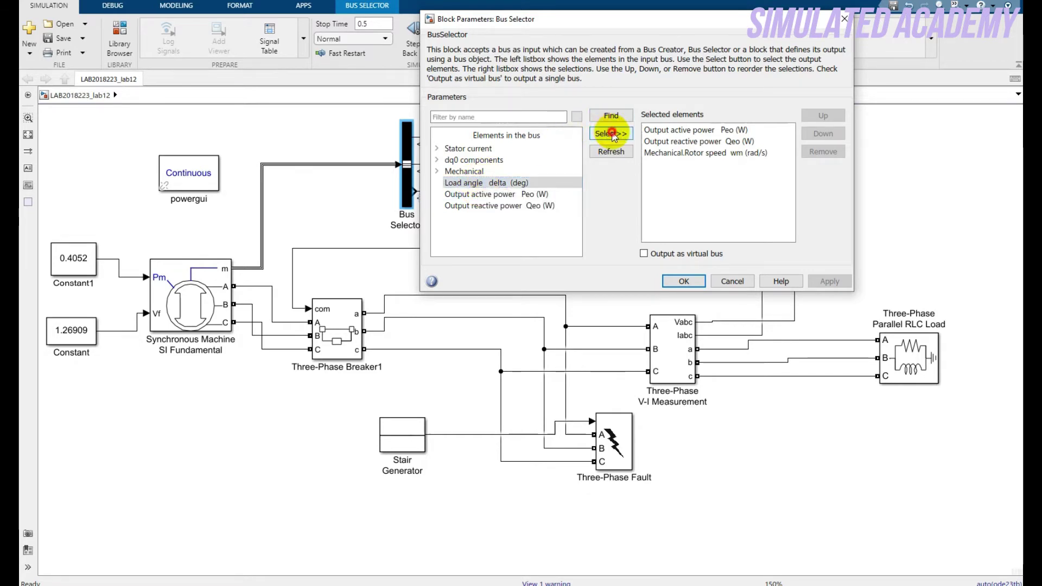
pyautogui.click(713, 166)
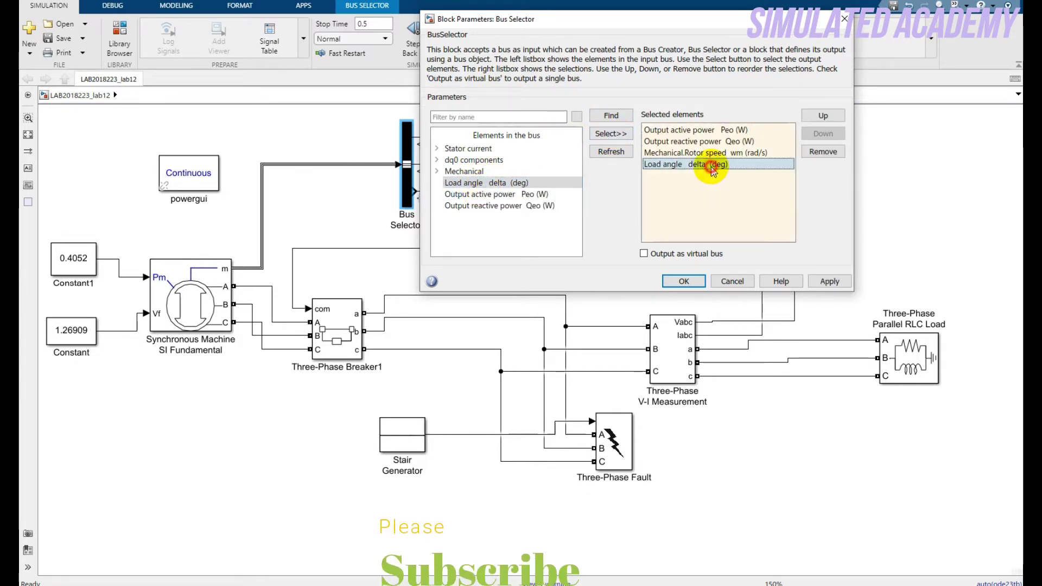
pyautogui.click(823, 152)
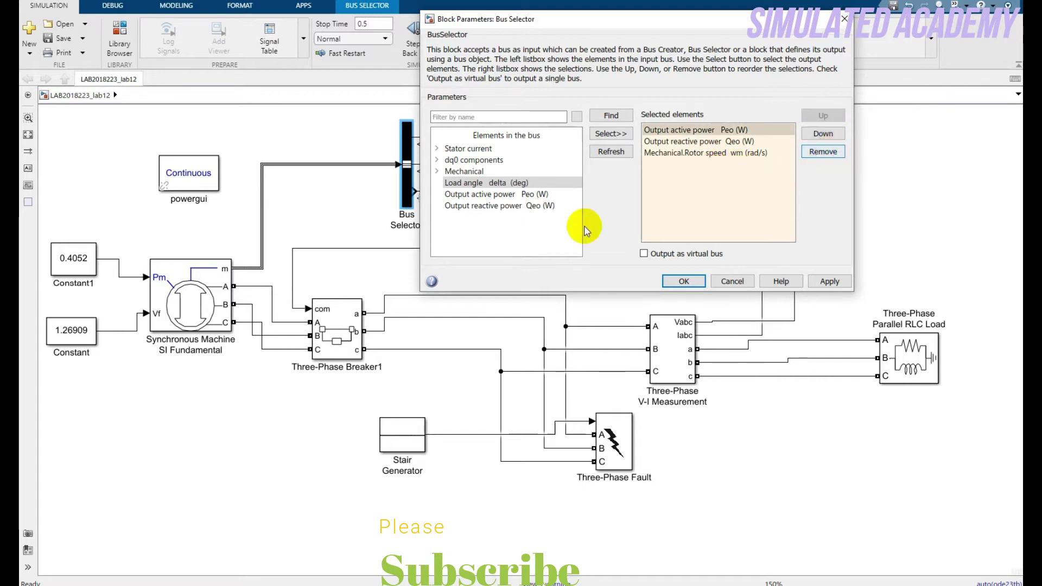
pyautogui.click(684, 282)
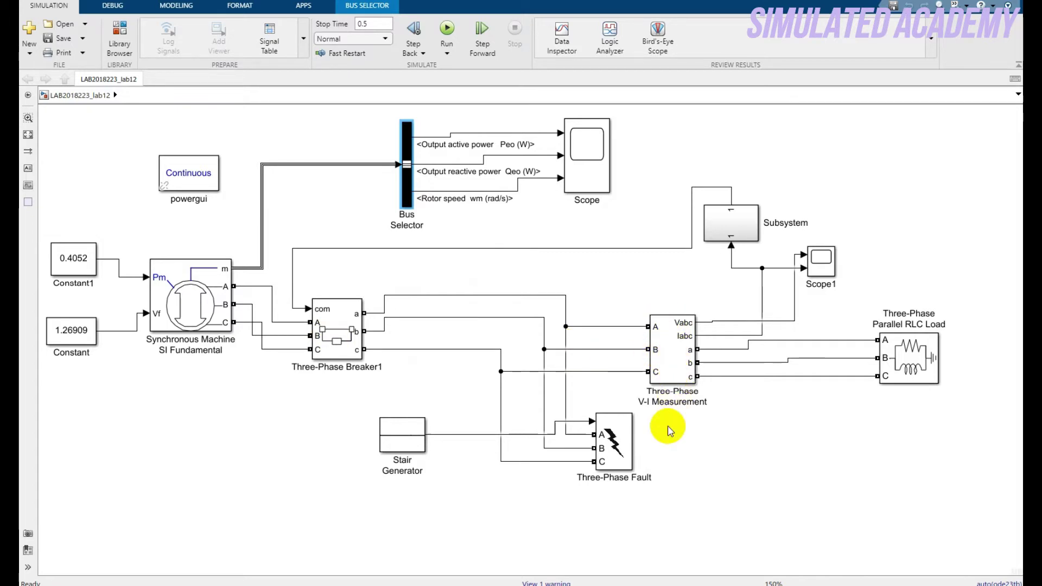
# Step: Check the RLC load's 11000 V, 50 Hz, 40e6 W and 15e6 var values
pyautogui.click(913, 352)
pyautogui.doubleClick(913, 352)
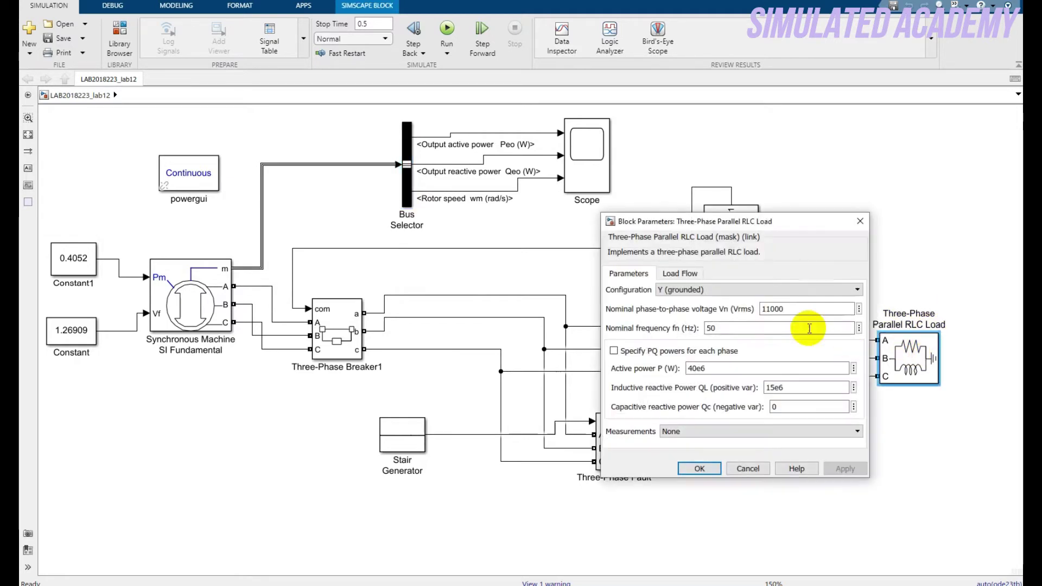
pyautogui.doubleClick(784, 309)
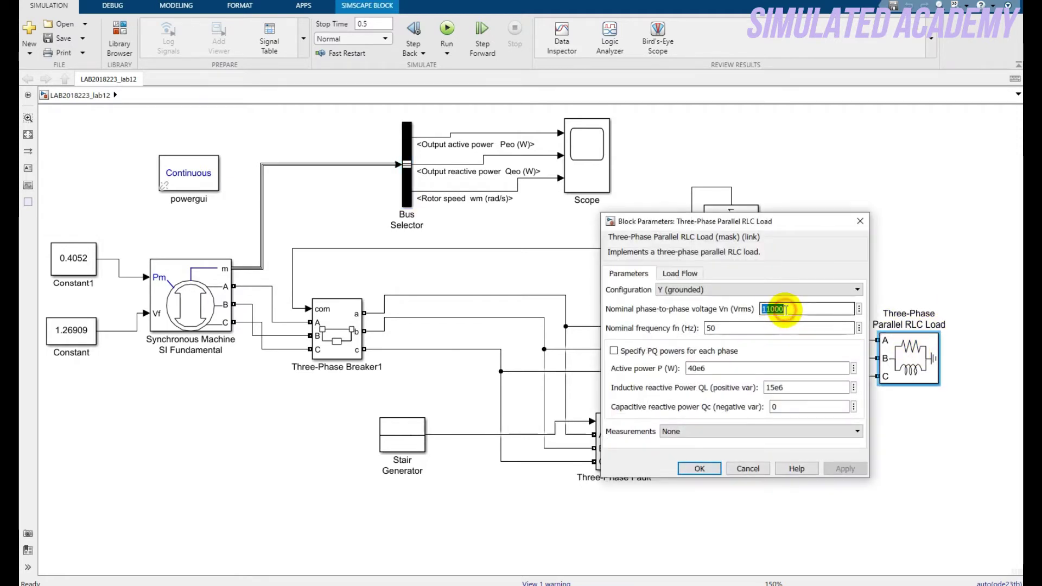
pyautogui.doubleClick(711, 327)
pyautogui.doubleClick(700, 368)
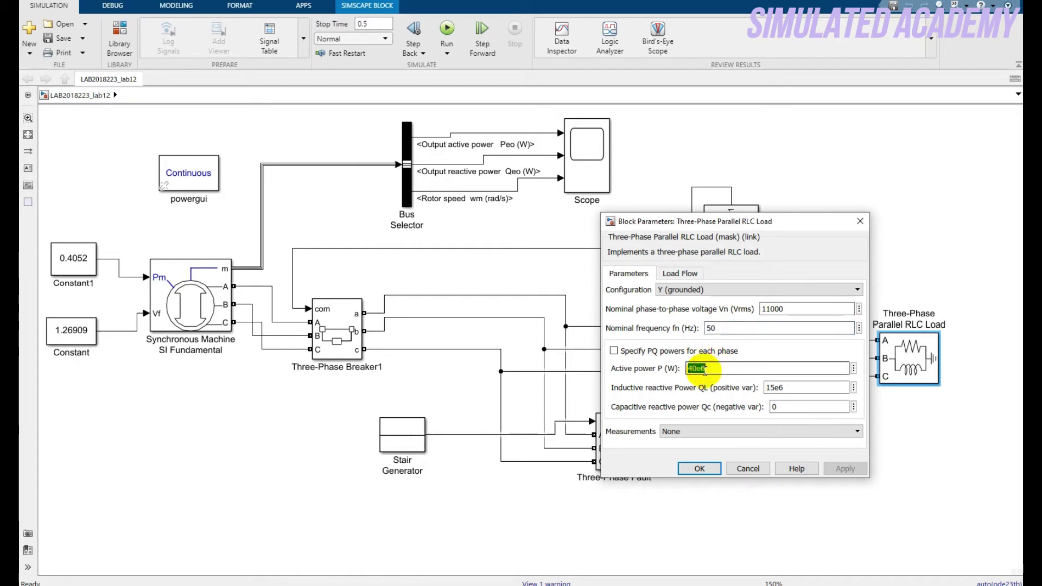
pyautogui.doubleClick(785, 387)
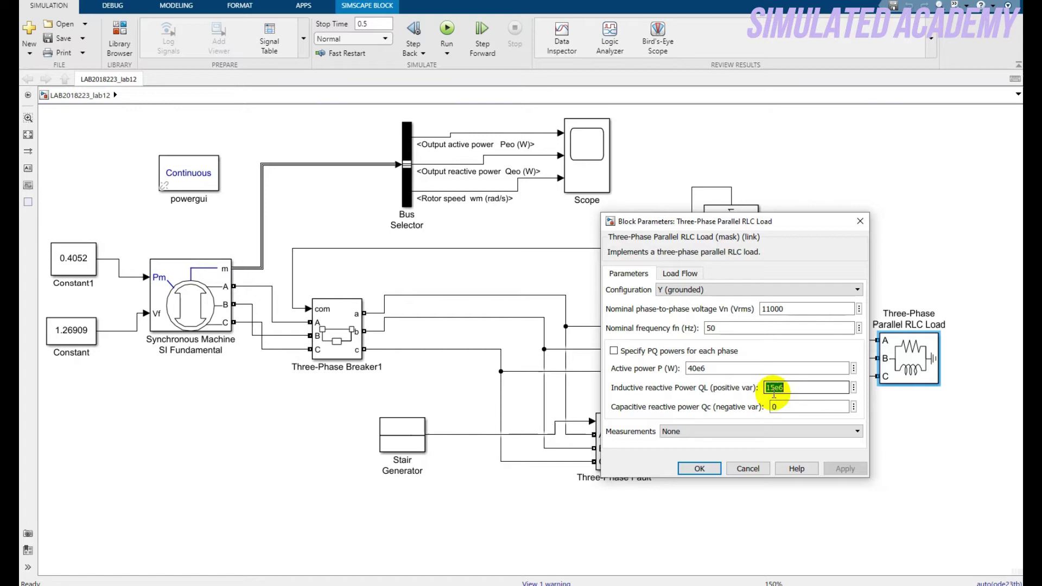
pyautogui.click(695, 467)
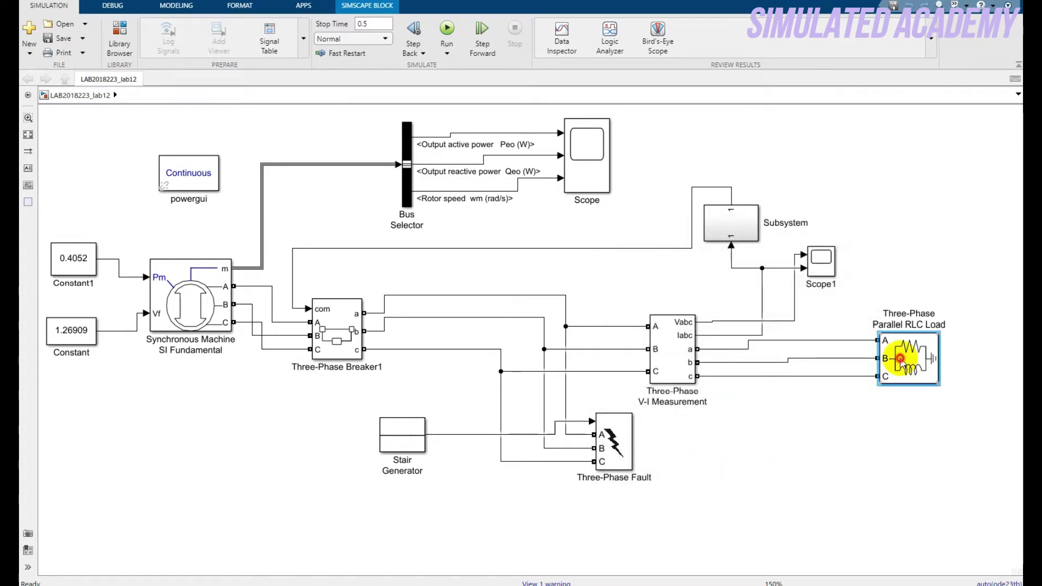
# Step: Confirm the load's constant Z load-flow type, then point out Scope1, V-I Measurement and Subsystem
pyautogui.doubleClick(901, 355)
pyautogui.click(690, 274)
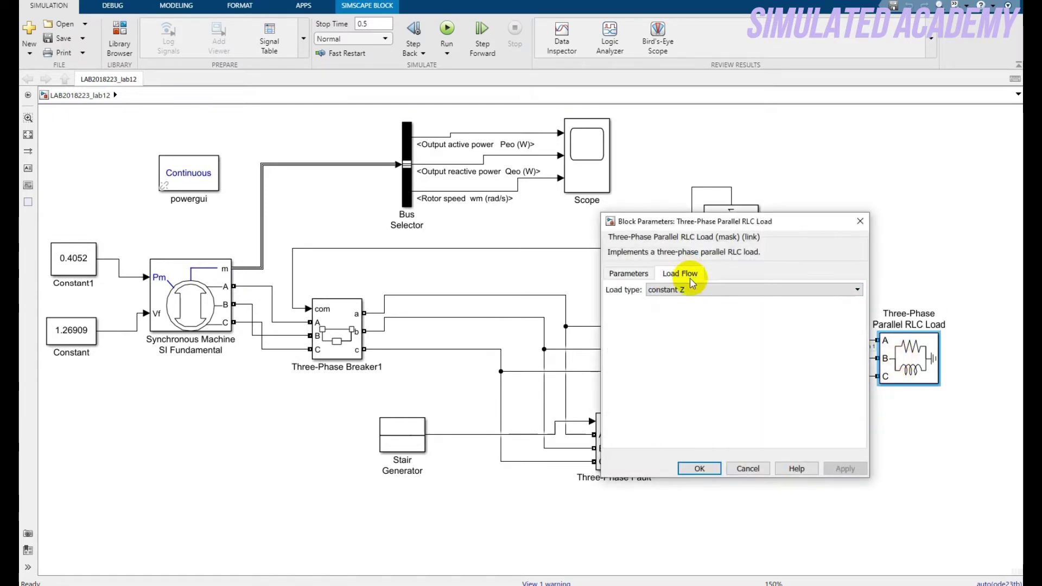
pyautogui.click(703, 467)
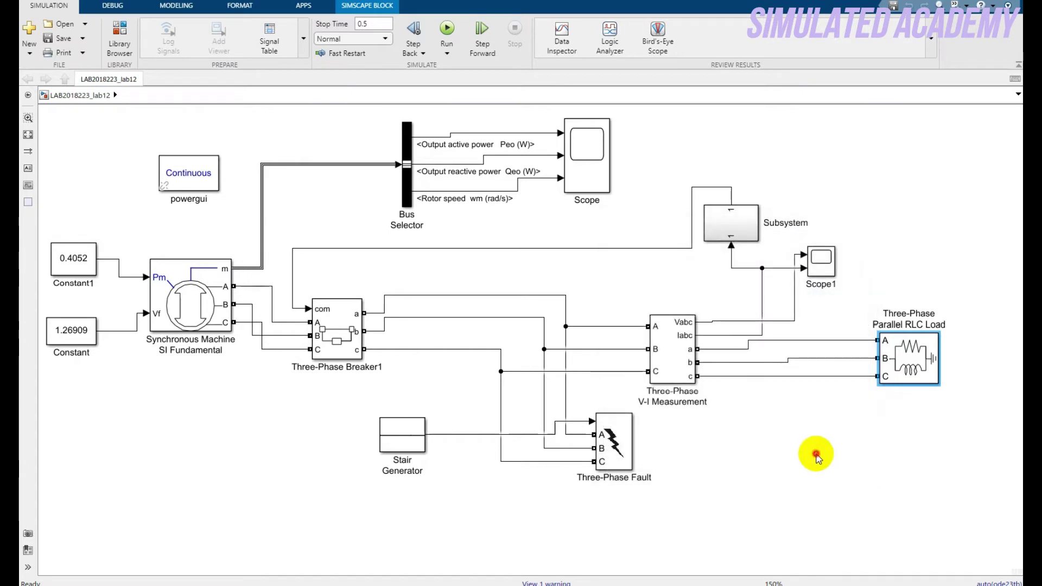
pyautogui.click(827, 266)
pyautogui.click(688, 327)
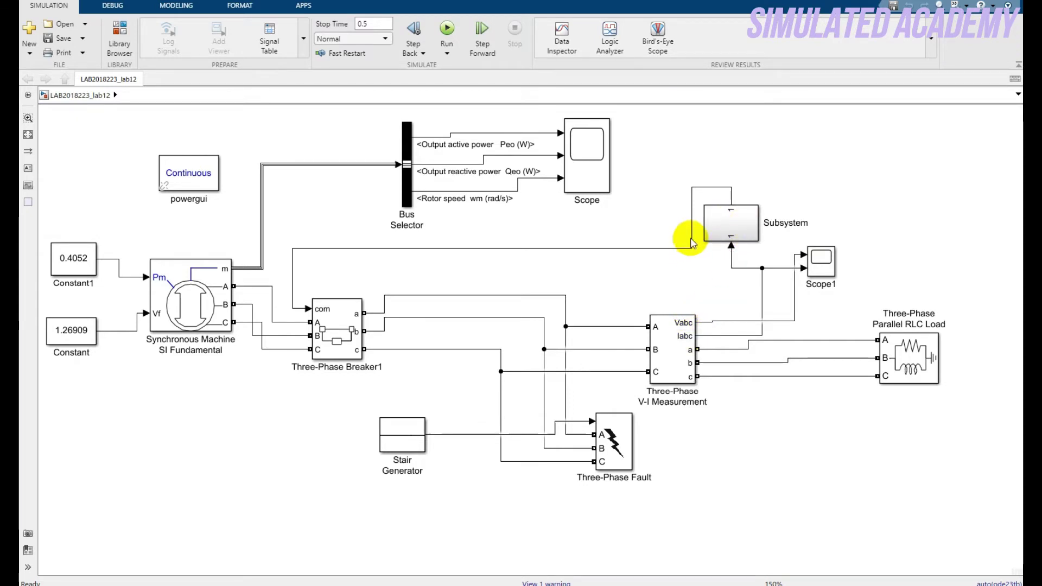
pyautogui.click(739, 217)
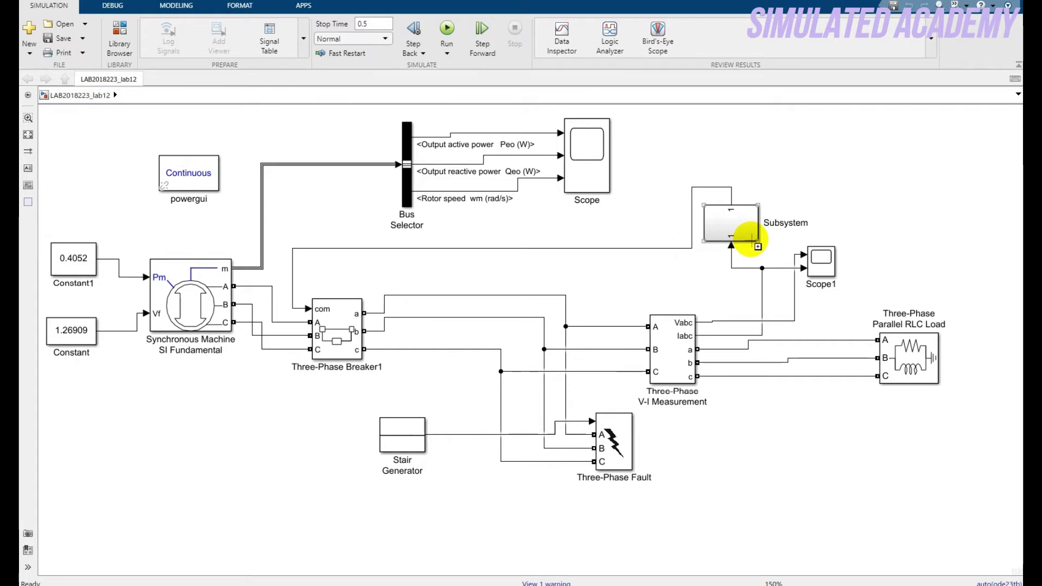
# Step: Open the Subsystem, shift the In1 port right, and inspect the Demux and 11000 comparator
pyautogui.doubleClick(730, 224)
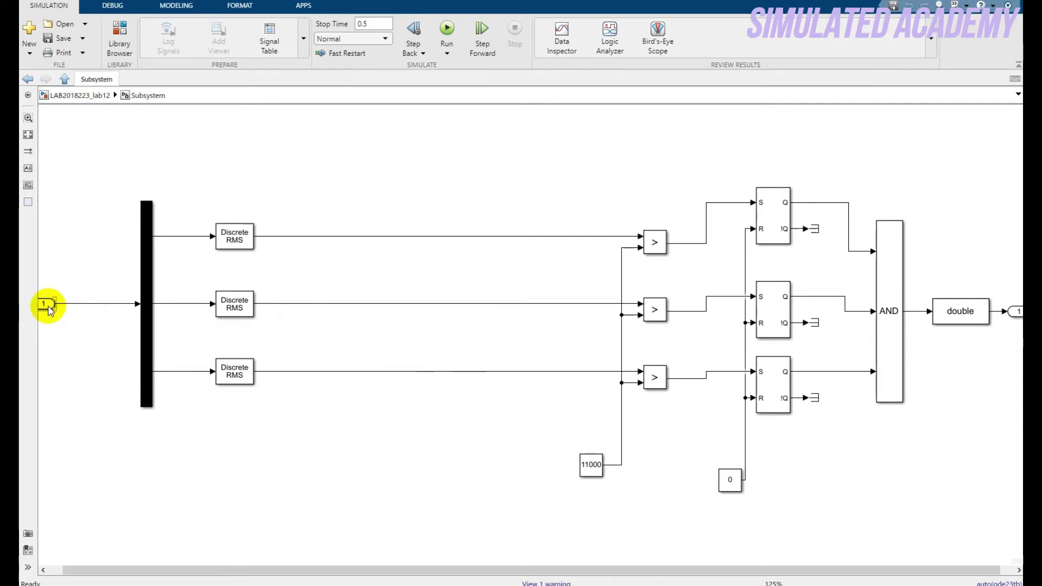
pyautogui.moveTo(48, 303); pyautogui.dragTo(86, 303)
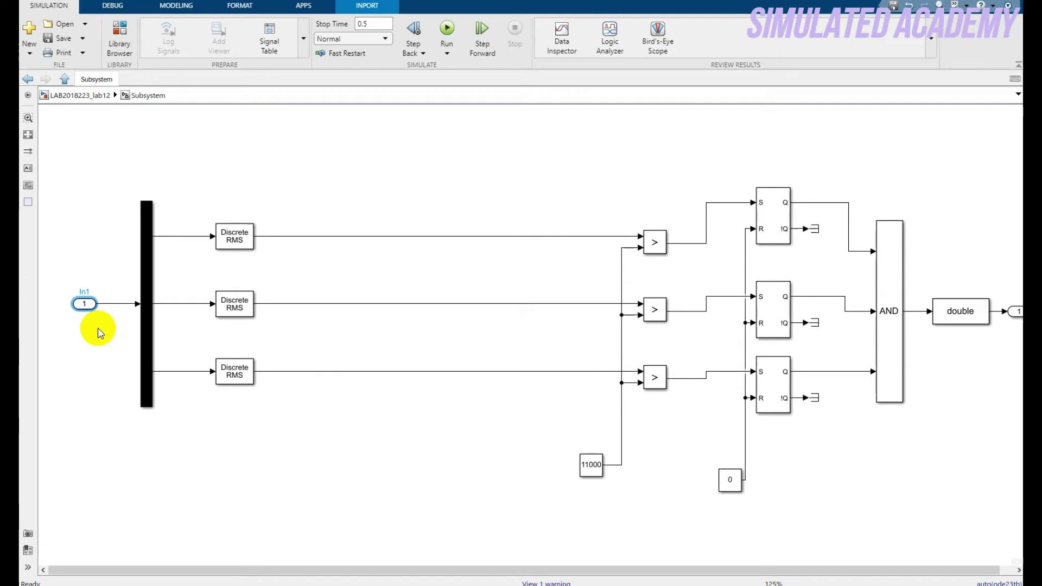
pyautogui.click(145, 289)
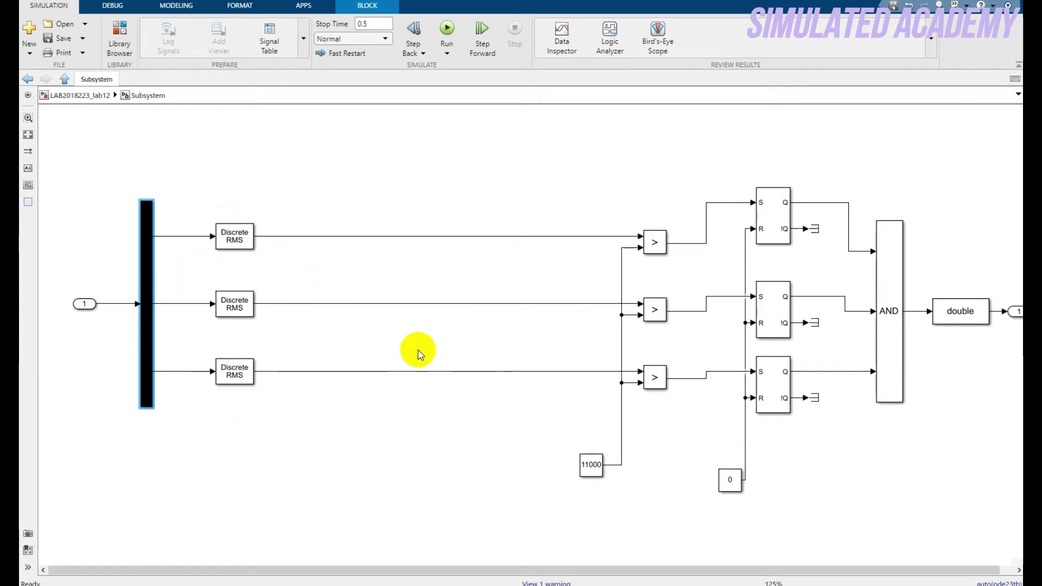
pyautogui.click(654, 242)
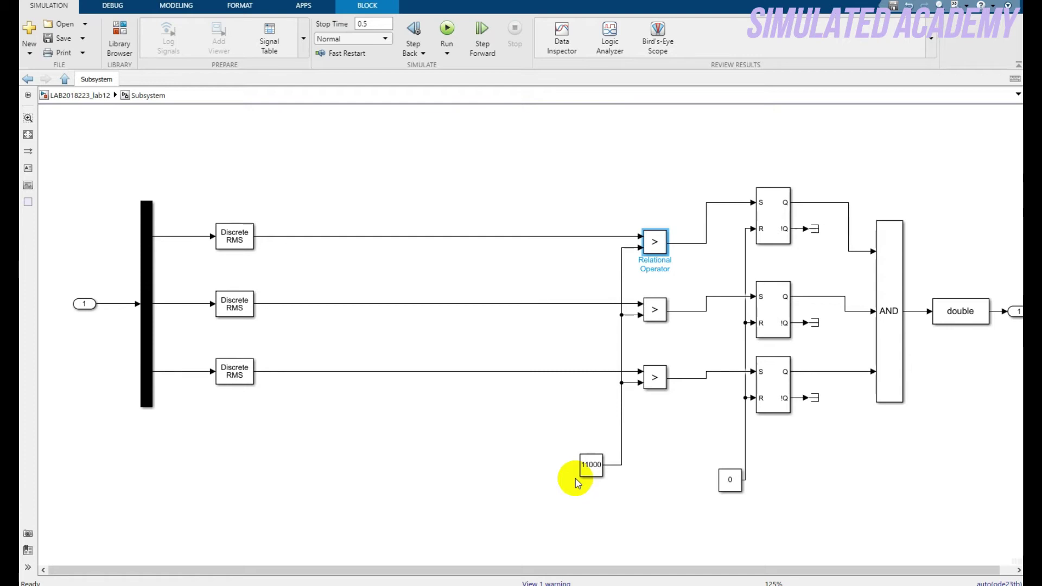
# Step: Inspect the S-R flip-flops, terminator, AND block and double data type conversion
pyautogui.moveTo(621, 570); pyautogui.dragTo(762, 567)
pyautogui.click(756, 393)
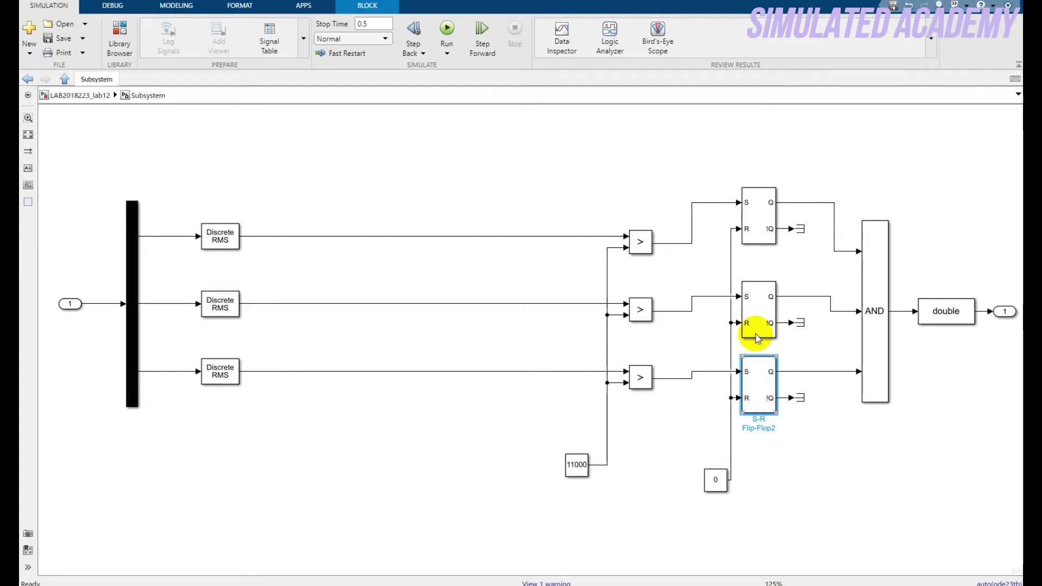
pyautogui.click(763, 233)
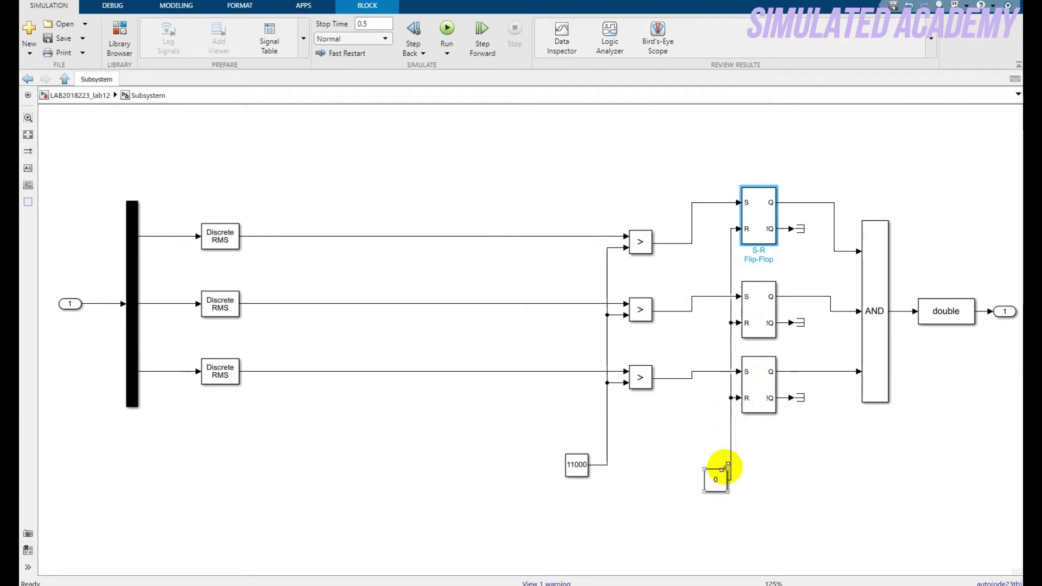
pyautogui.click(801, 399)
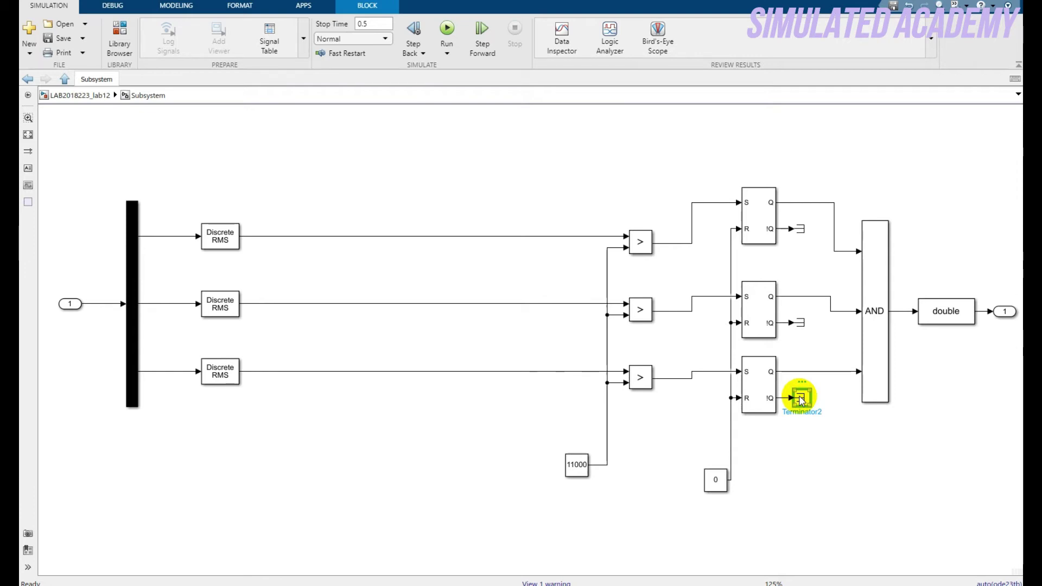
pyautogui.click(777, 373)
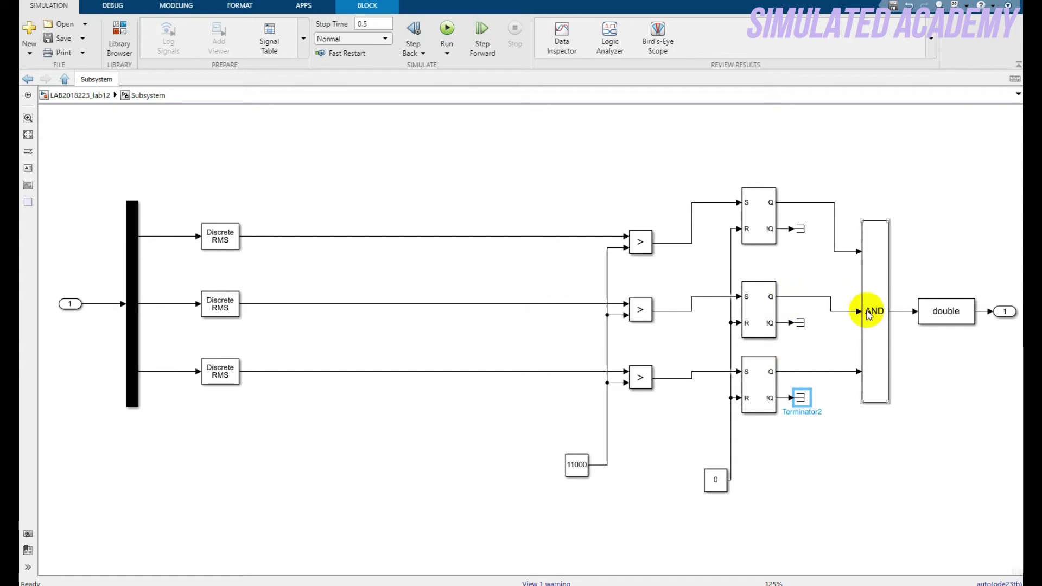
pyautogui.click(877, 333)
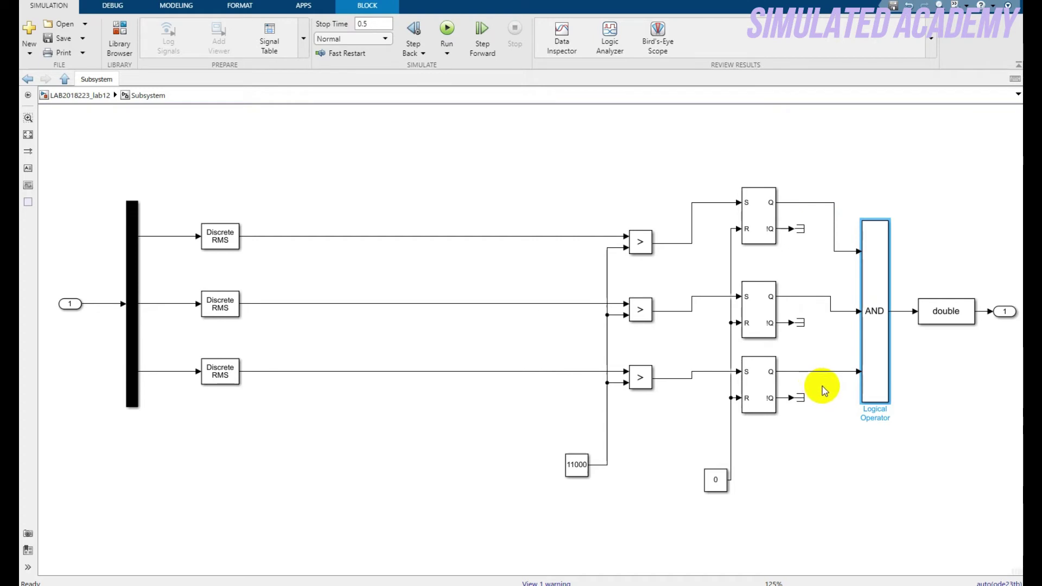
pyautogui.click(949, 314)
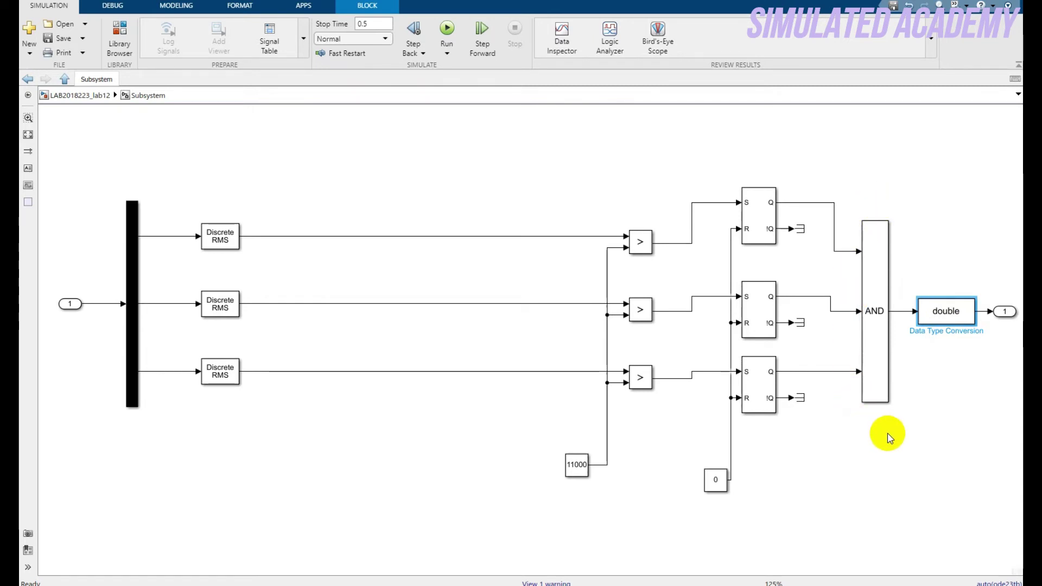
pyautogui.click(942, 308)
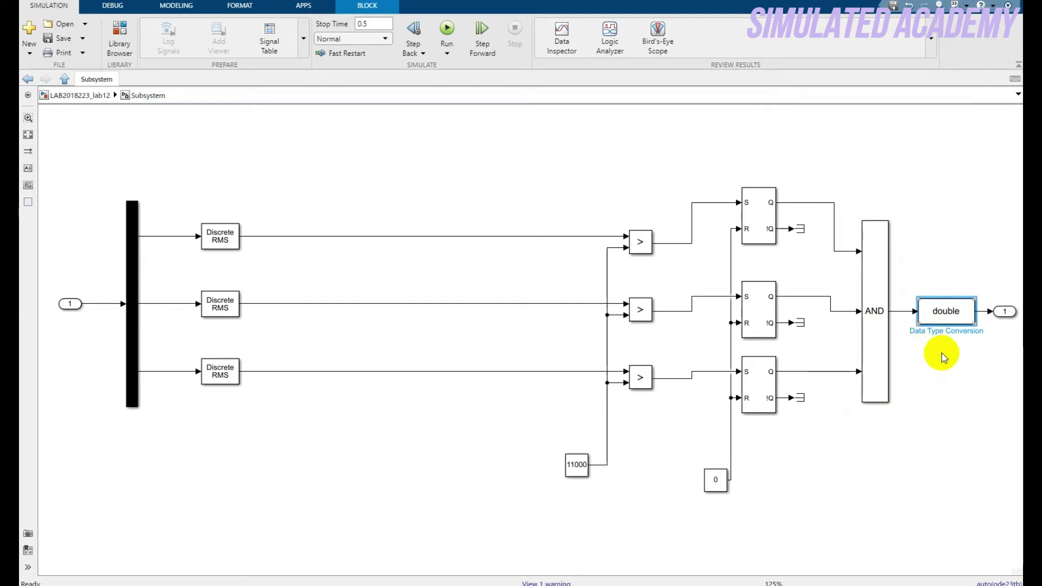
pyautogui.doubleClick(945, 307)
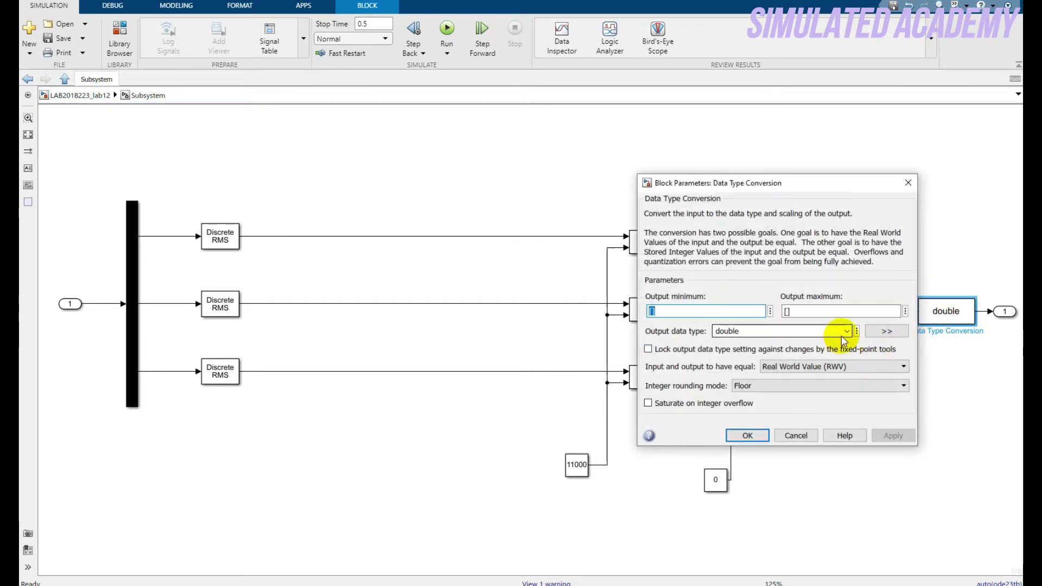
pyautogui.click(757, 436)
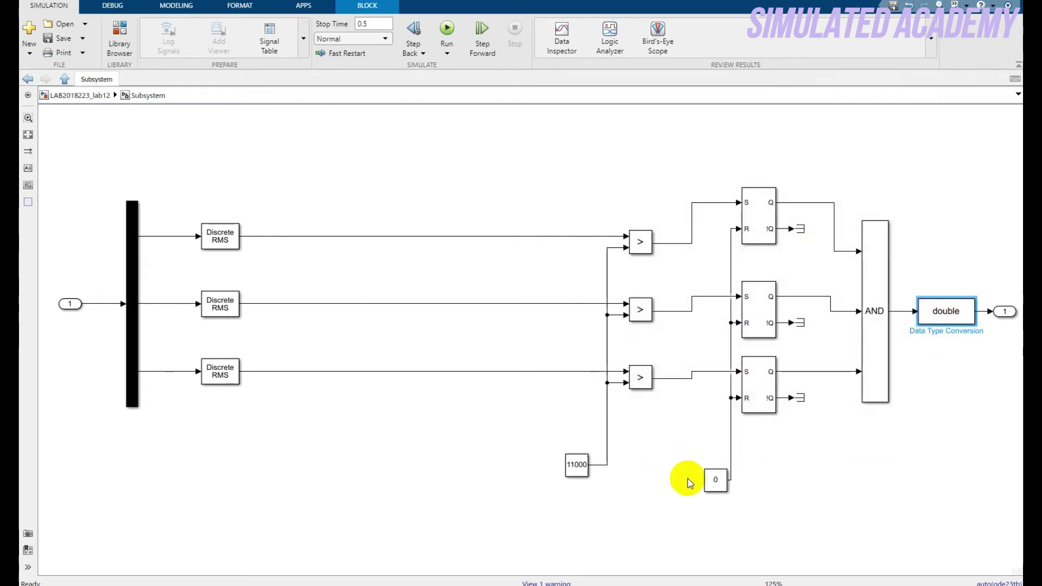
pyautogui.doubleClick(715, 480)
pyautogui.doubleClick(784, 494)
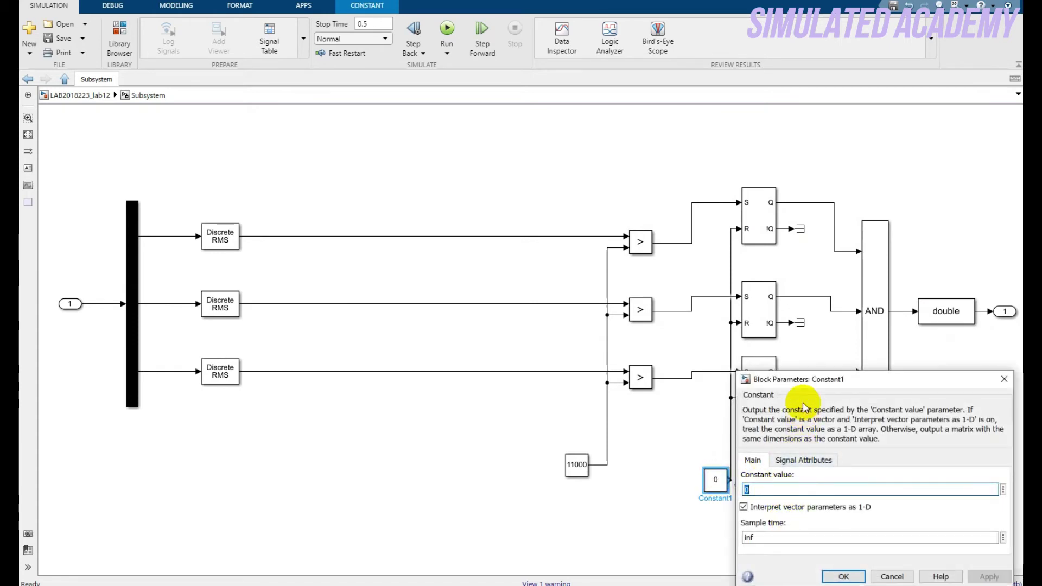
pyautogui.moveTo(792, 378); pyautogui.dragTo(661, 301)
pyautogui.click(671, 384)
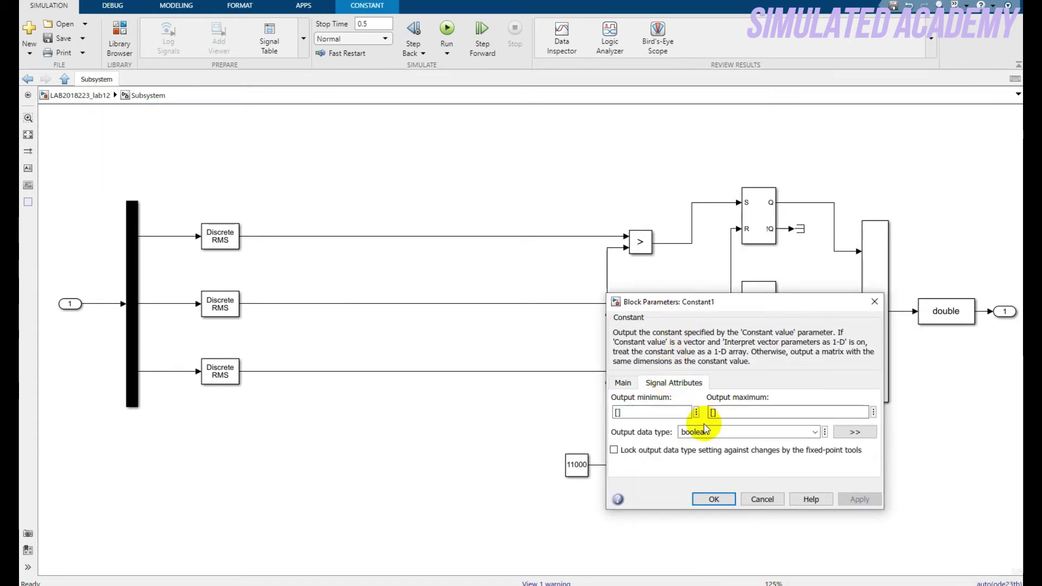
pyautogui.click(714, 499)
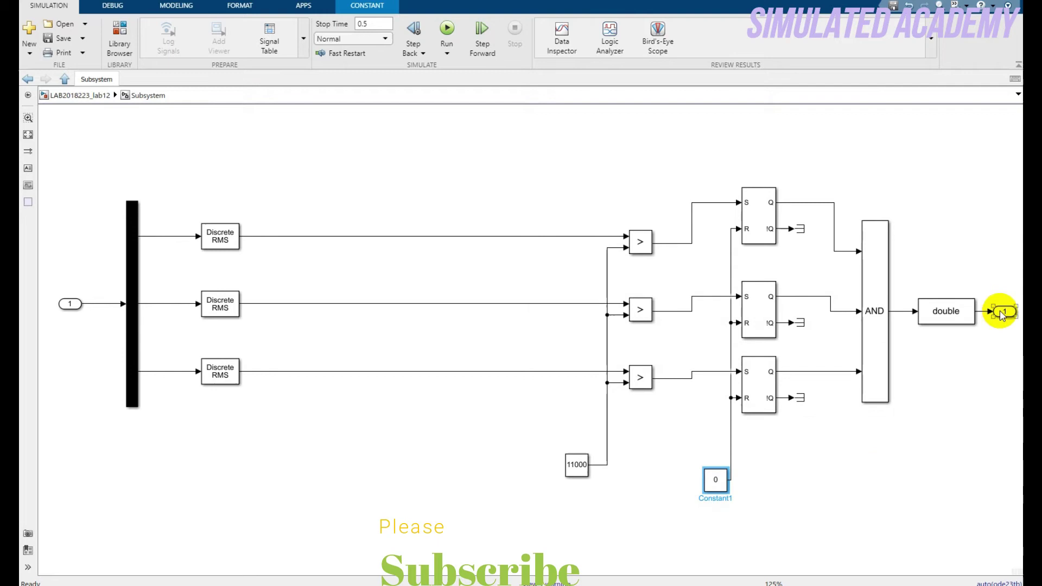
# Step: Return to the top-level model and confirm the Three-Phase Fault's external phase-to-ground switching settings
pyautogui.click(50, 95)
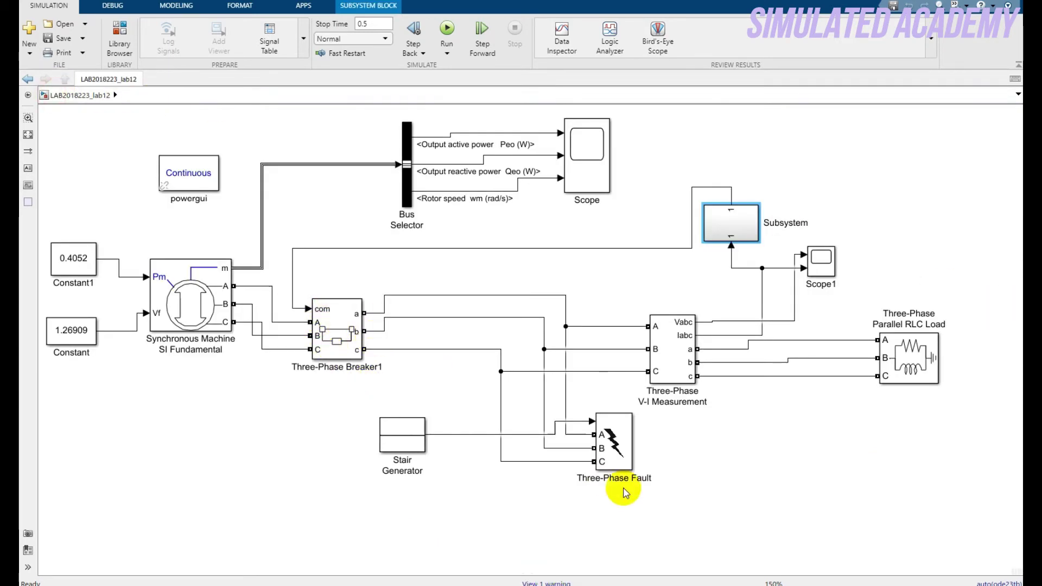
pyautogui.click(614, 448)
pyautogui.doubleClick(614, 448)
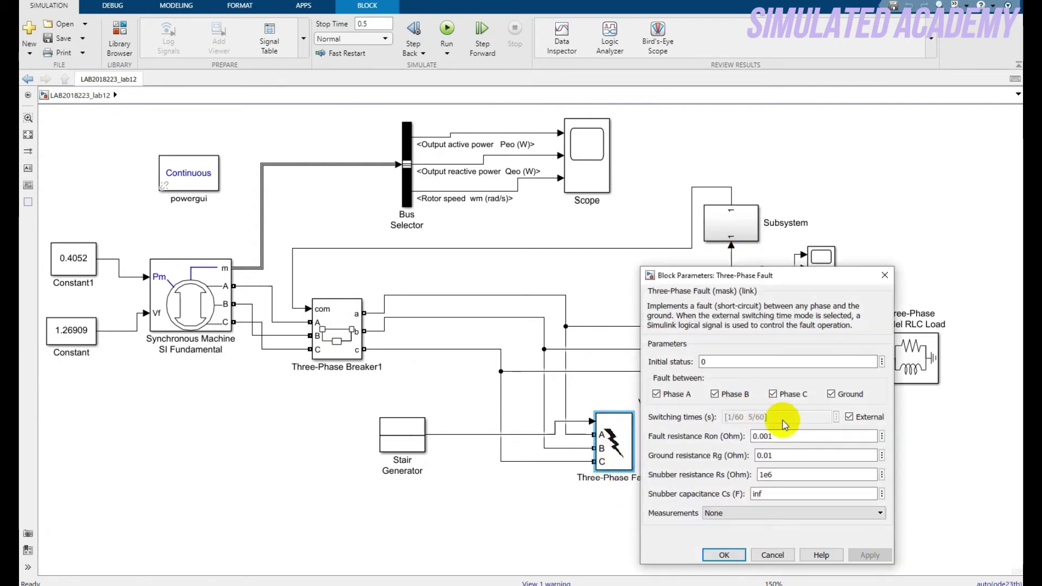
pyautogui.click(725, 554)
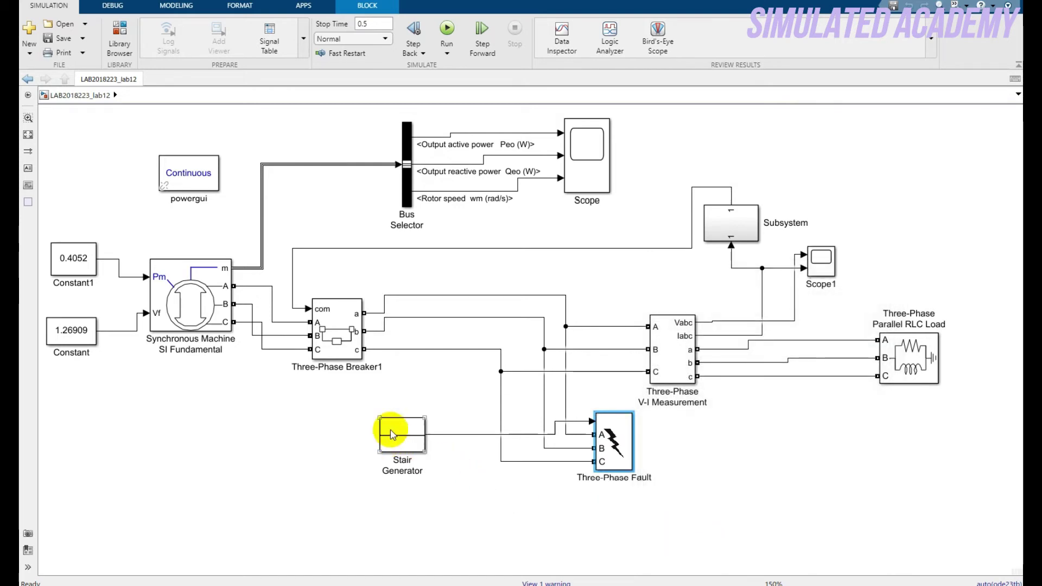
pyautogui.click(407, 436)
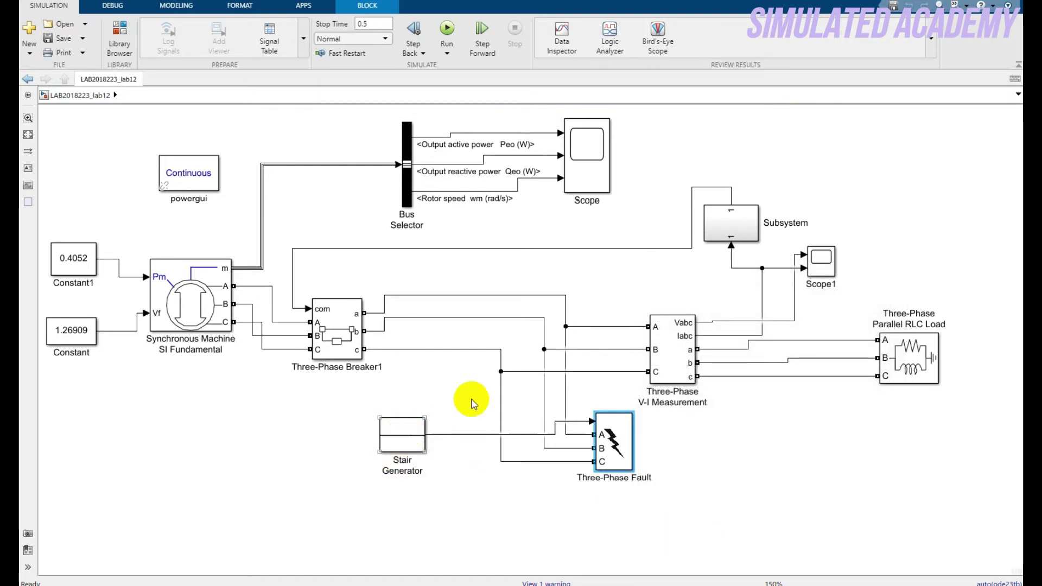
# Step: Run the simulation and zoom Scope1's waveforms to roughly 0.14–0.32 s before closing it
pyautogui.click(446, 30)
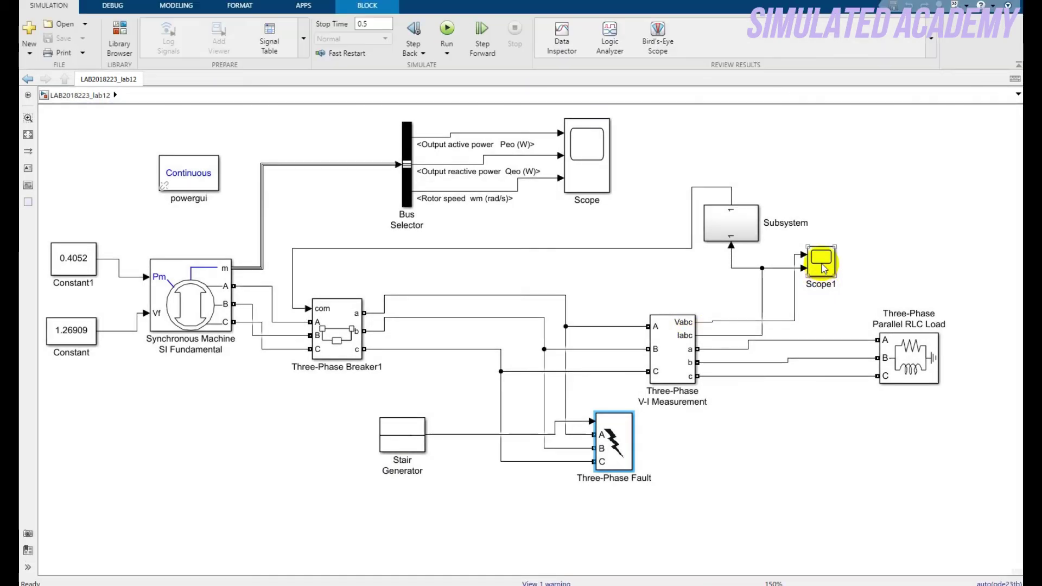
pyautogui.click(822, 264)
pyautogui.doubleClick(822, 264)
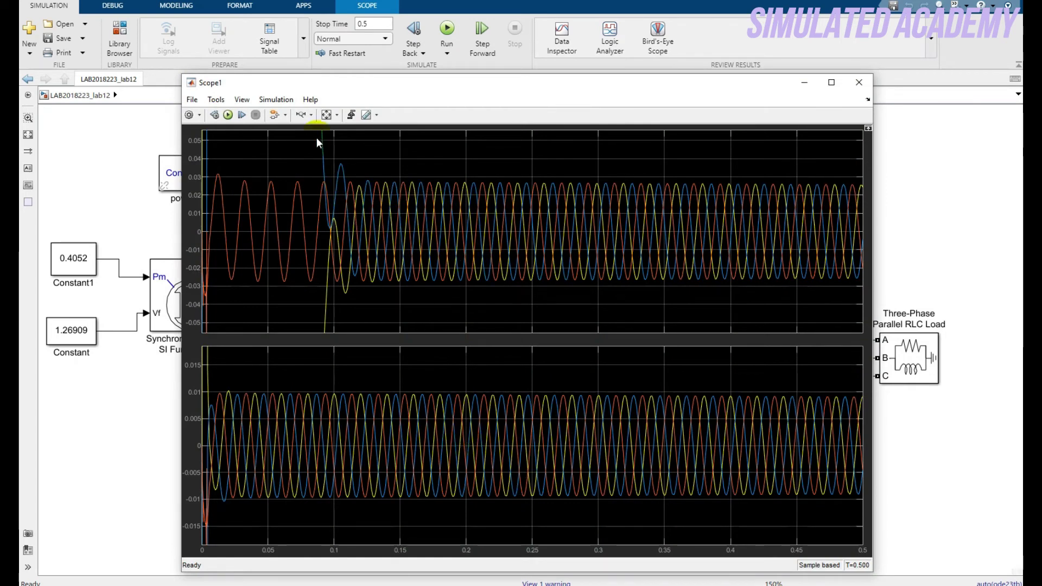
pyautogui.click(300, 114)
pyautogui.moveTo(376, 210); pyautogui.dragTo(631, 241)
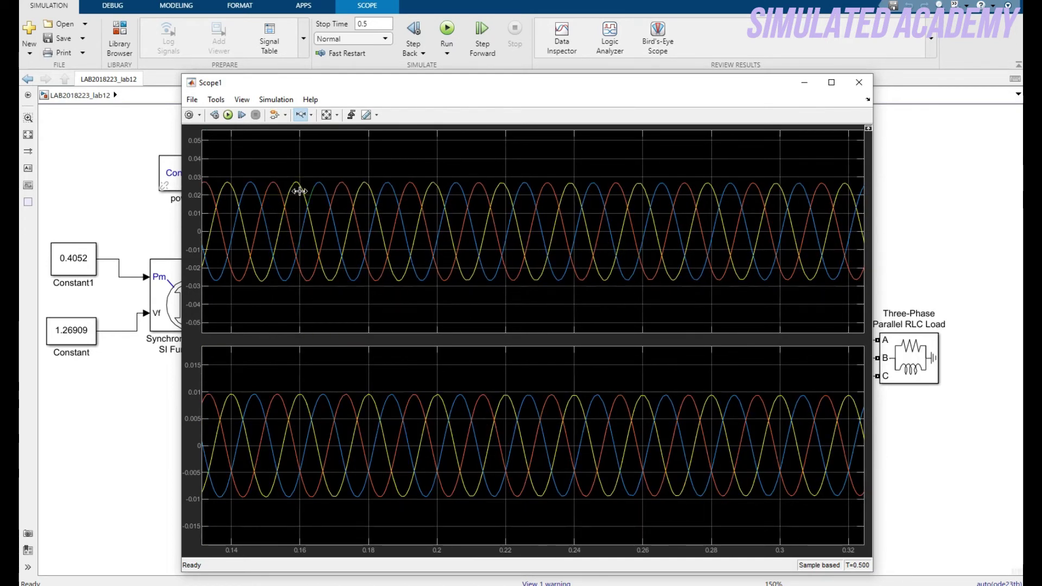
pyautogui.click(858, 82)
# Step: Change the Stair Generator amplitudes to [0, 01, 0, 0] and run the simulation again
pyautogui.doubleClick(392, 425)
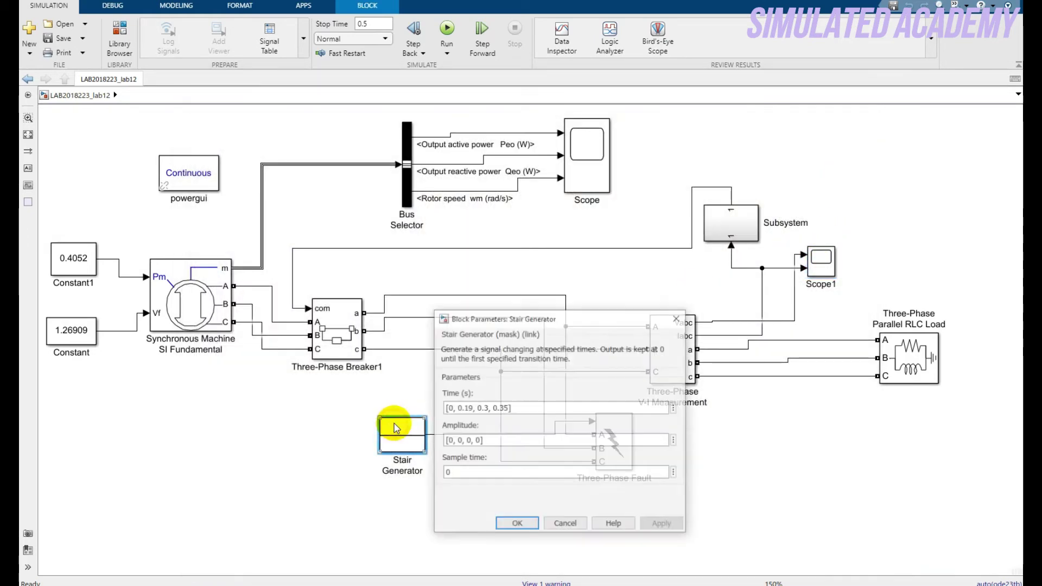
pyautogui.click(460, 440)
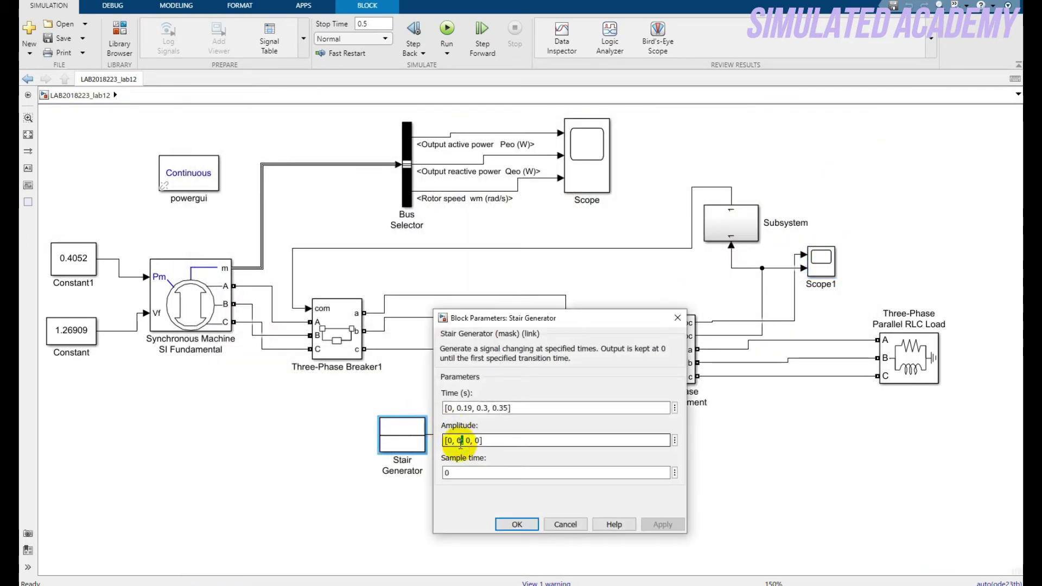
pyautogui.write('.')
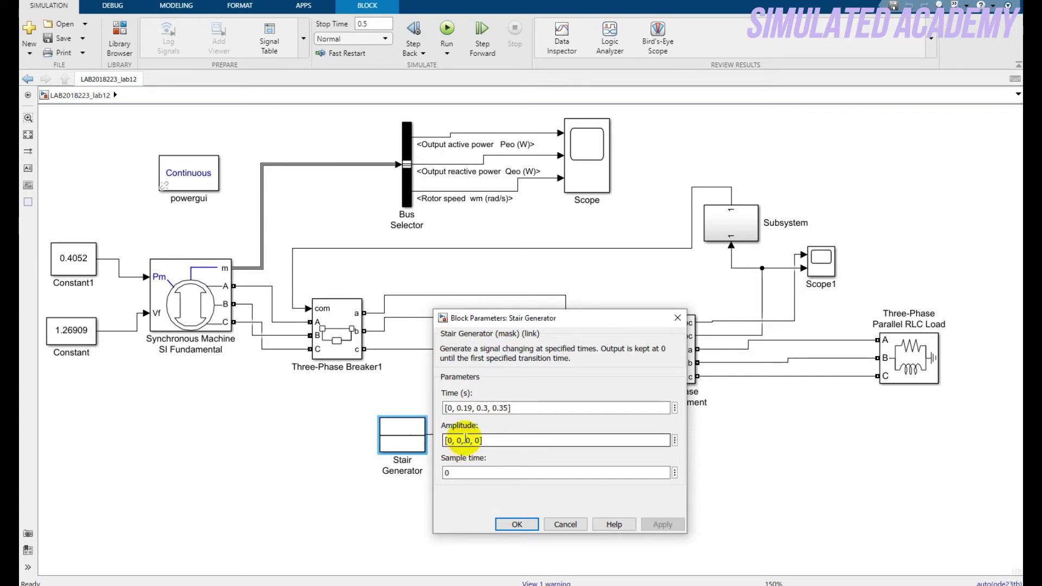
pyautogui.write('1')
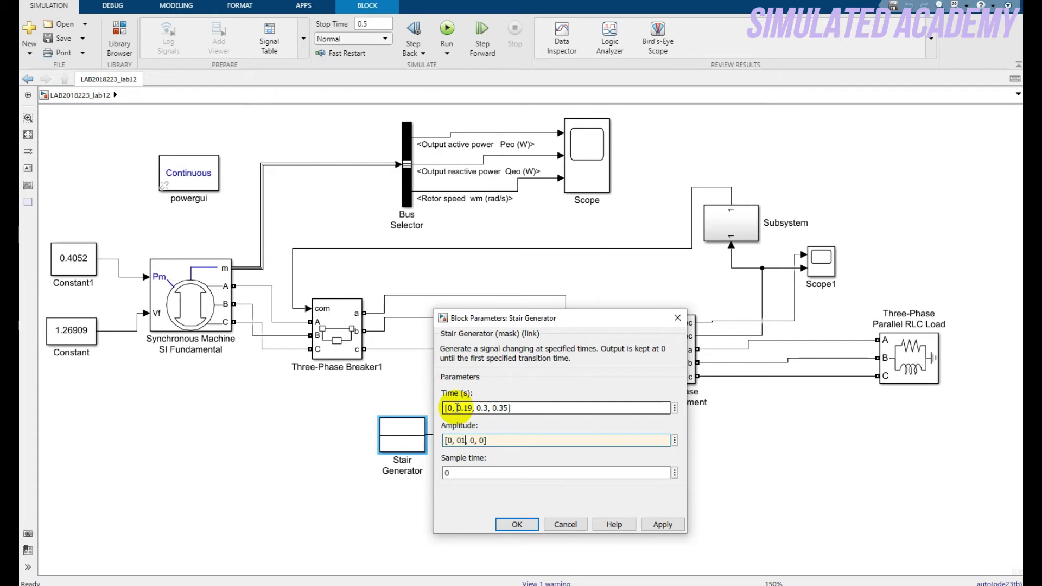
pyautogui.moveTo(445, 407); pyautogui.dragTo(475, 408)
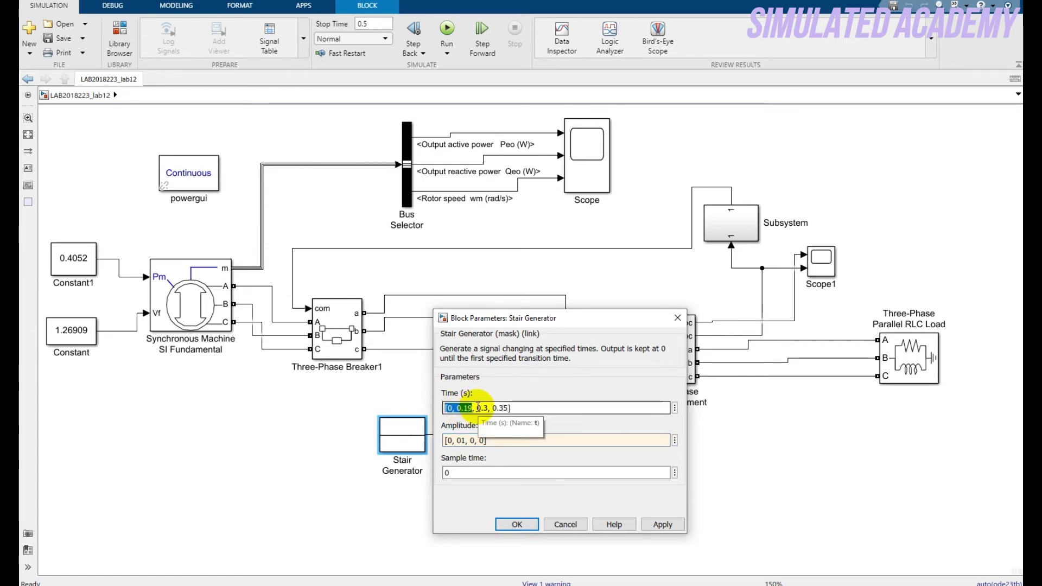
pyautogui.click(510, 524)
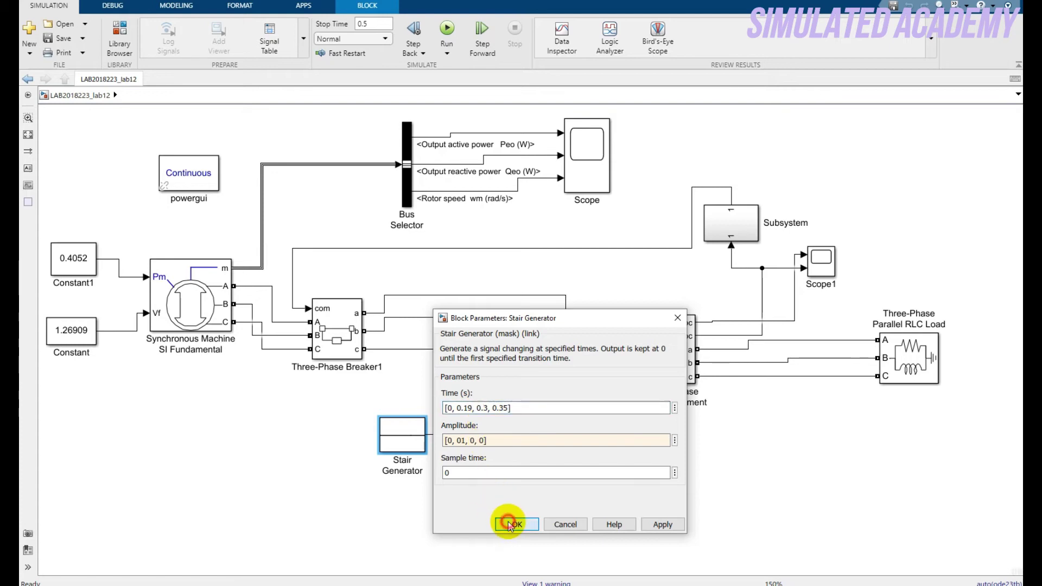
pyautogui.click(448, 31)
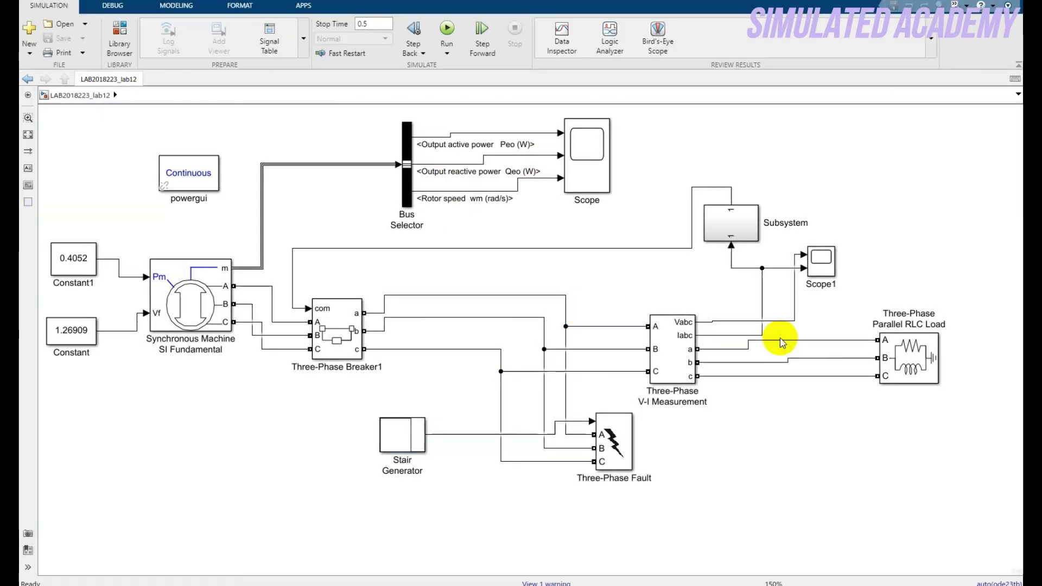
pyautogui.doubleClick(822, 266)
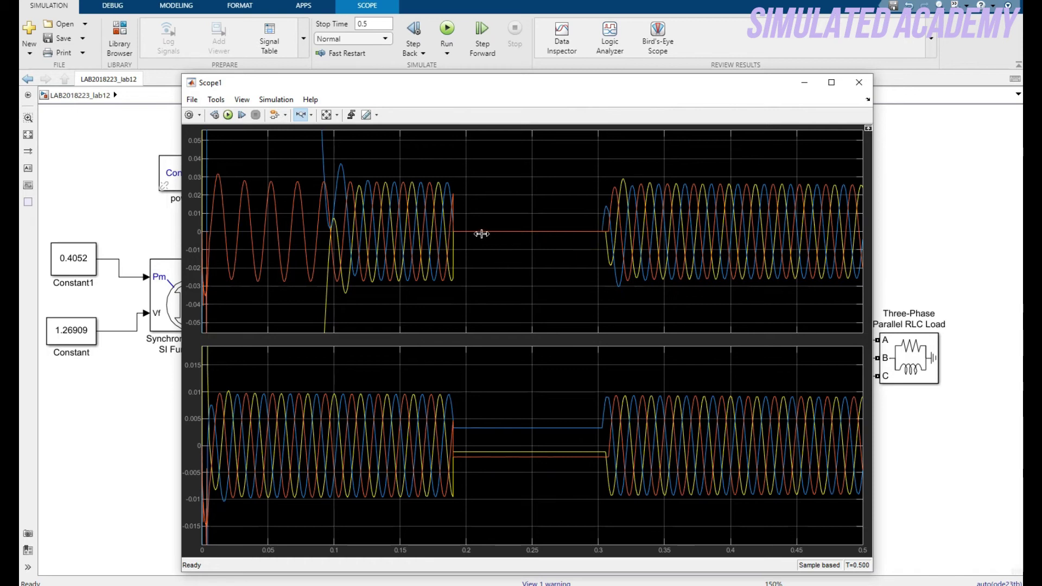
pyautogui.click(456, 541)
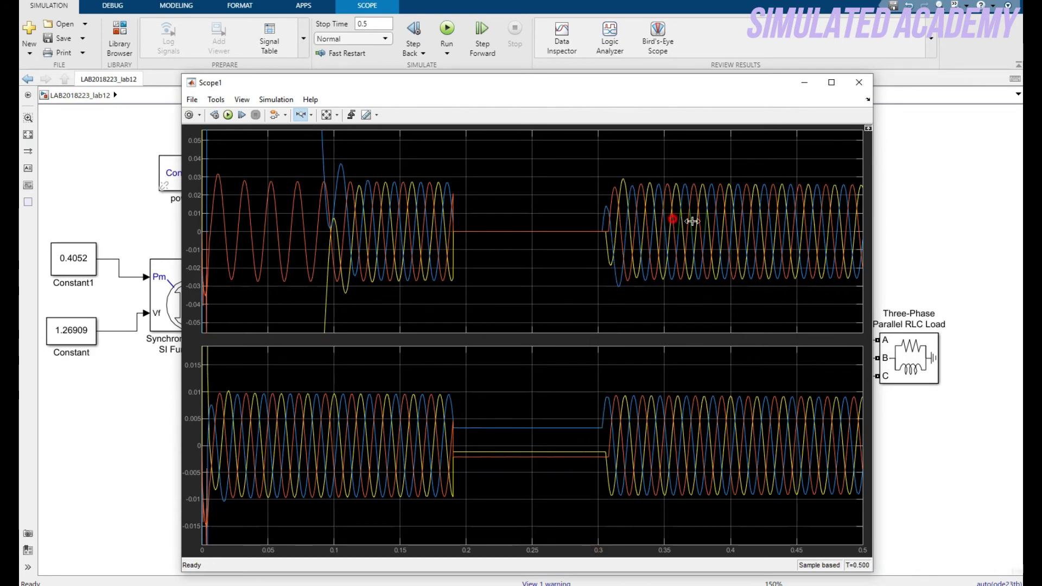
pyautogui.moveTo(692, 222); pyautogui.dragTo(783, 226)
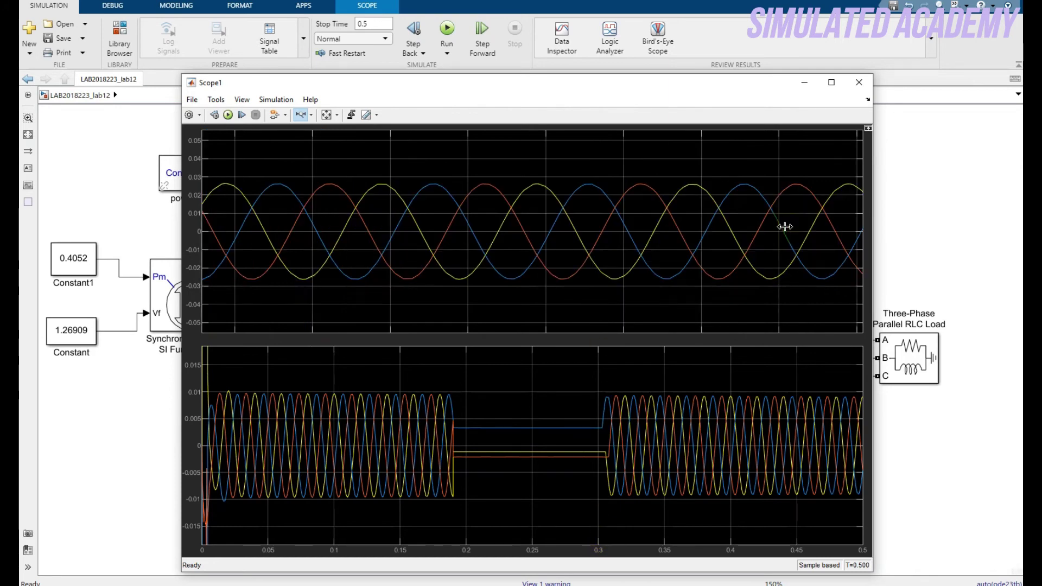
pyautogui.click(328, 114)
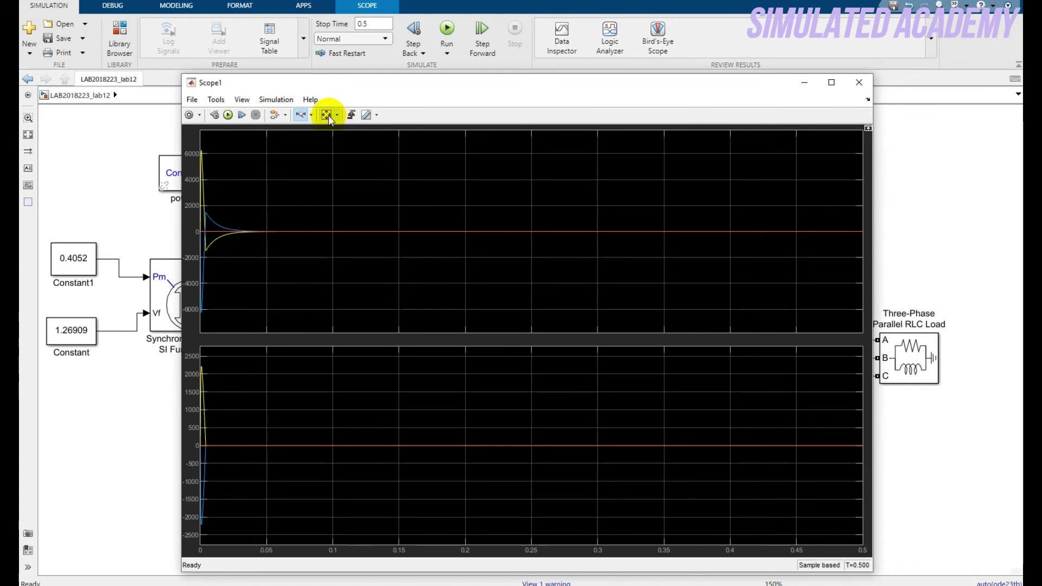
pyautogui.click(861, 81)
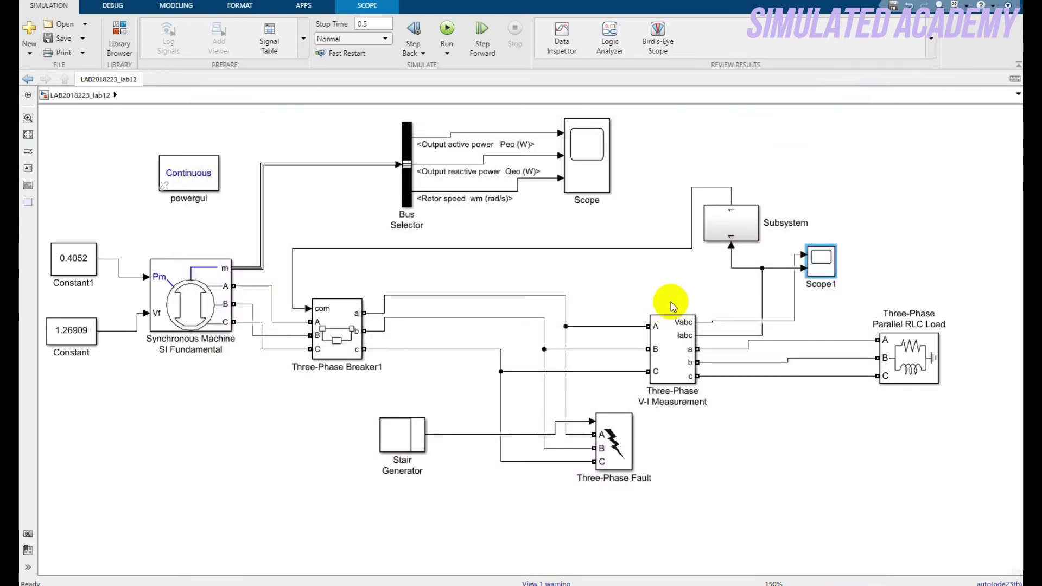
pyautogui.click(637, 269)
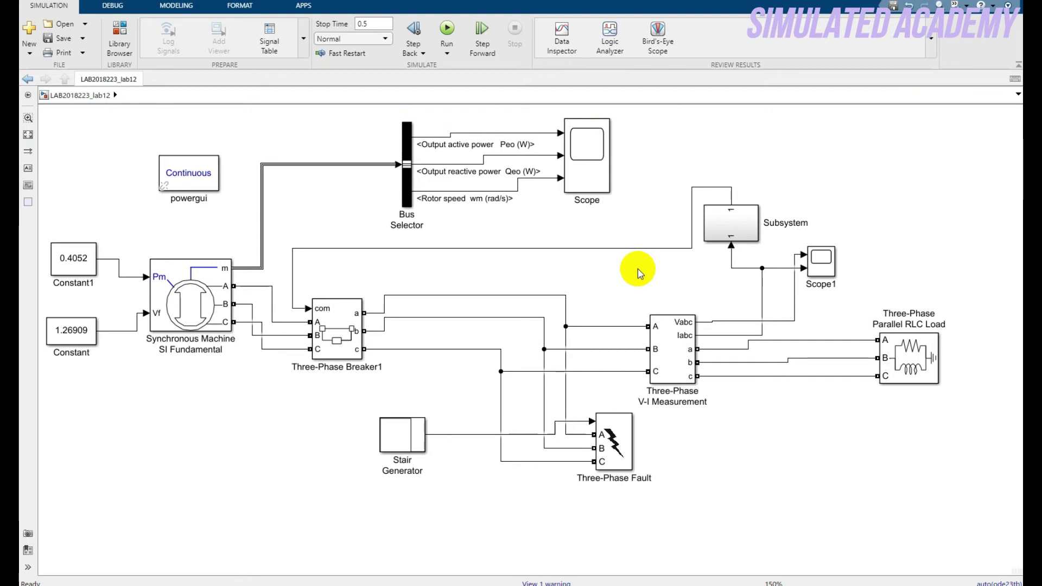
pyautogui.doubleClick(734, 221)
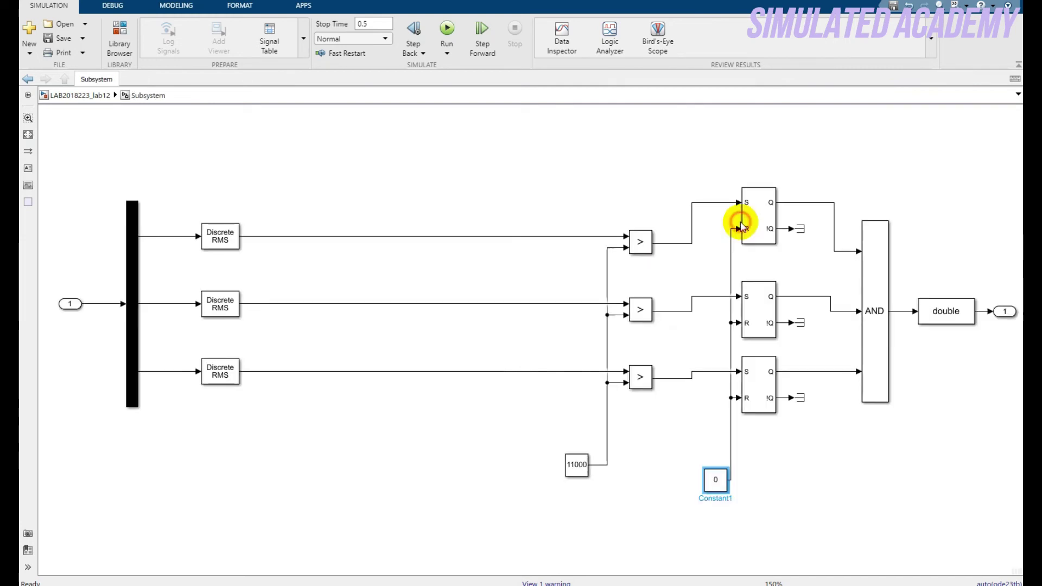
pyautogui.click(646, 247)
pyautogui.click(639, 241)
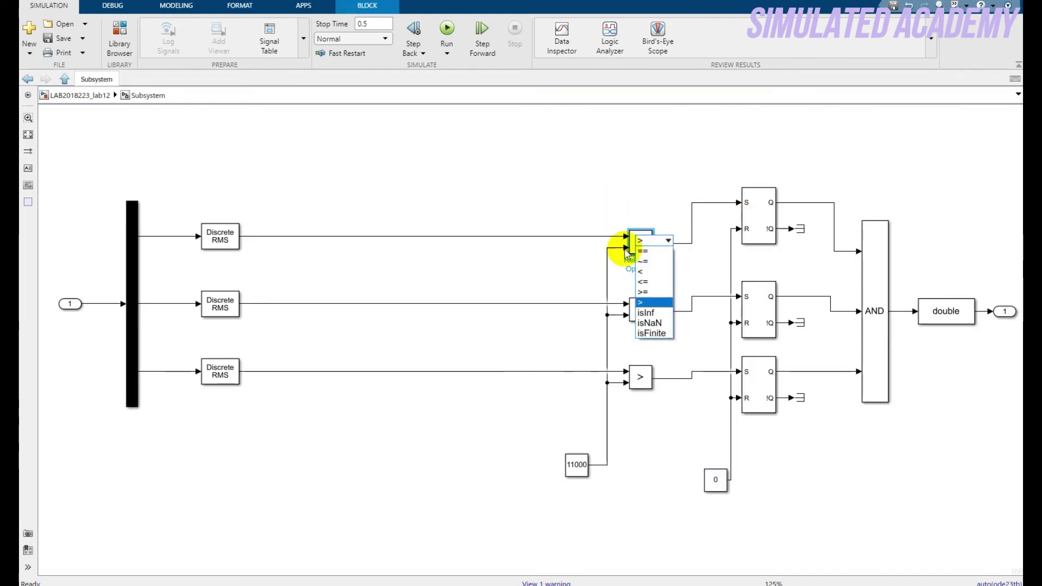
pyautogui.click(558, 253)
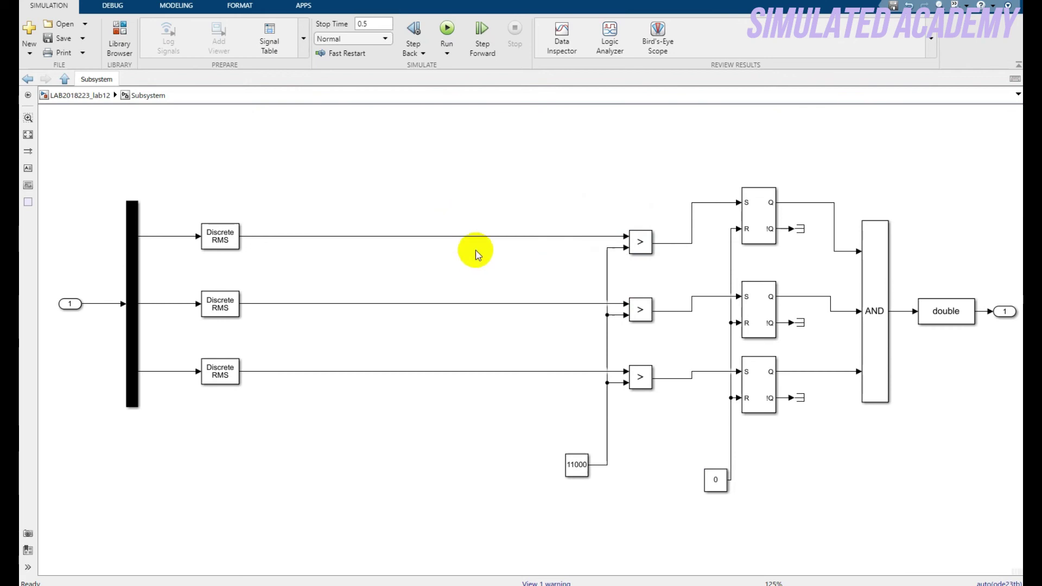
pyautogui.click(85, 95)
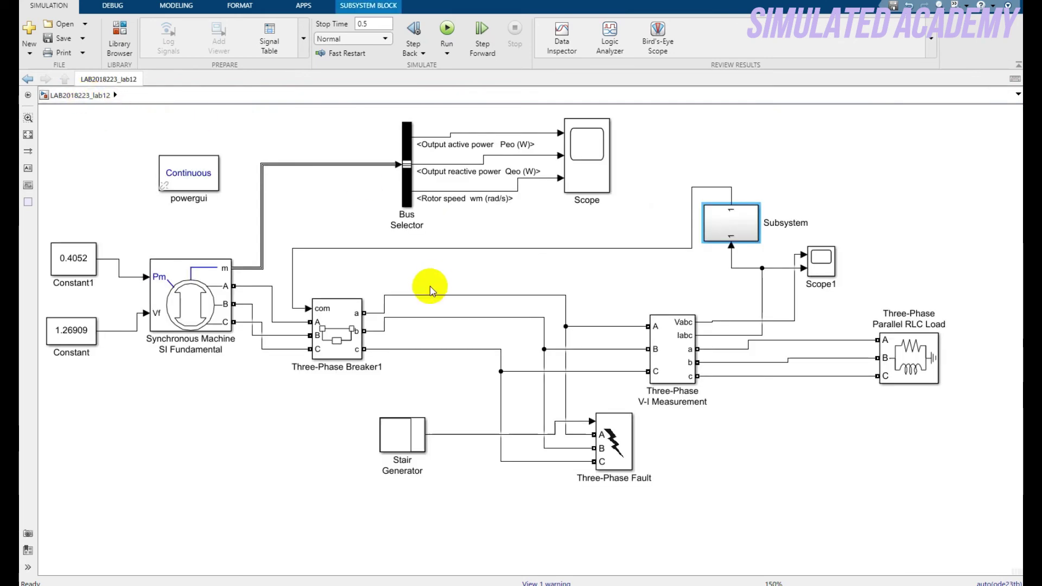